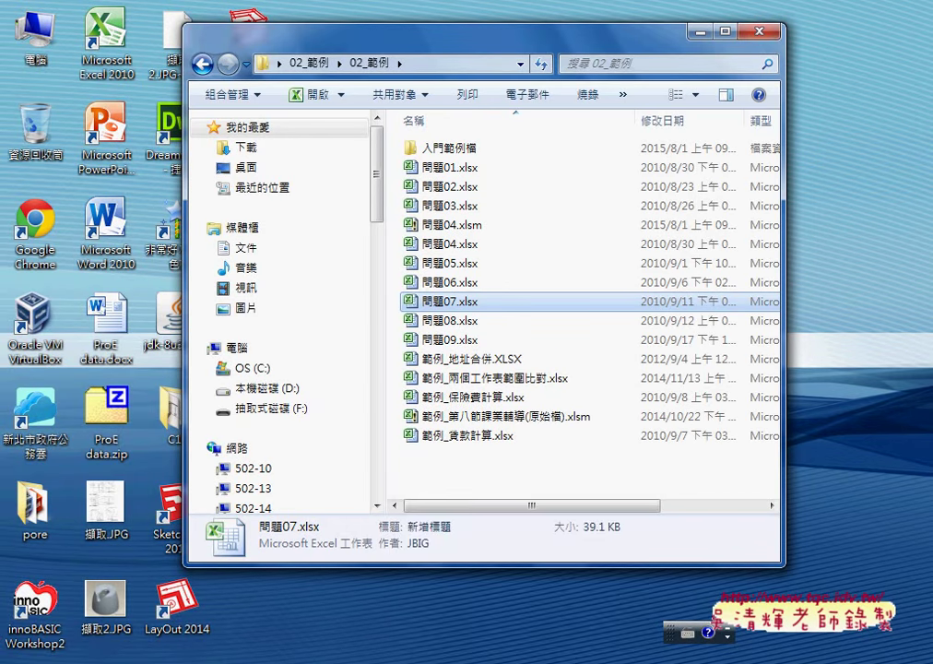
Step: Open the EXCEL VBA辦公自動化第16次上課 topic from the Google Groups topic list
mouse_move(612, 656)
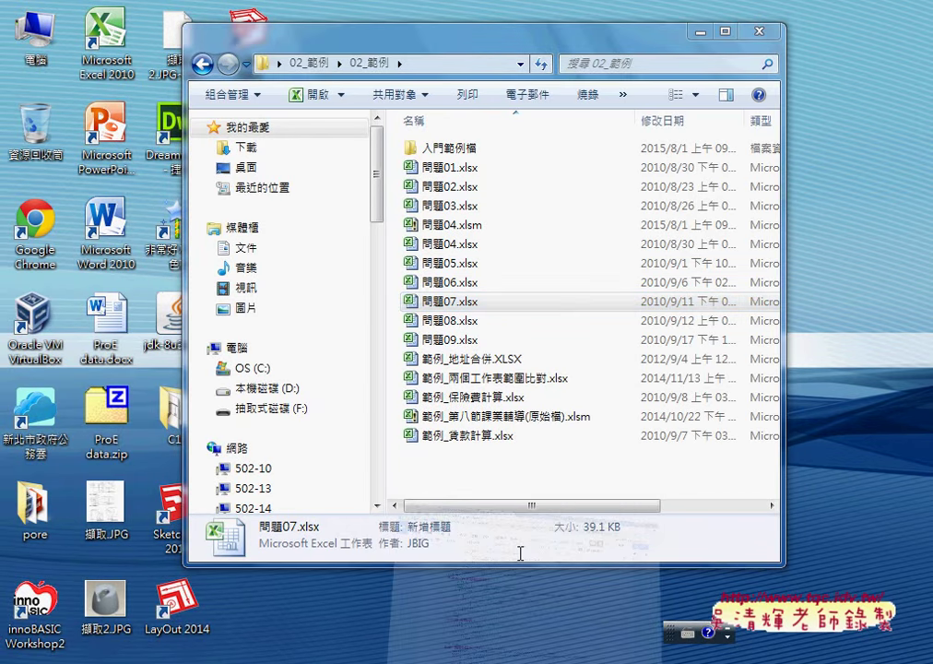
left_click(519, 610)
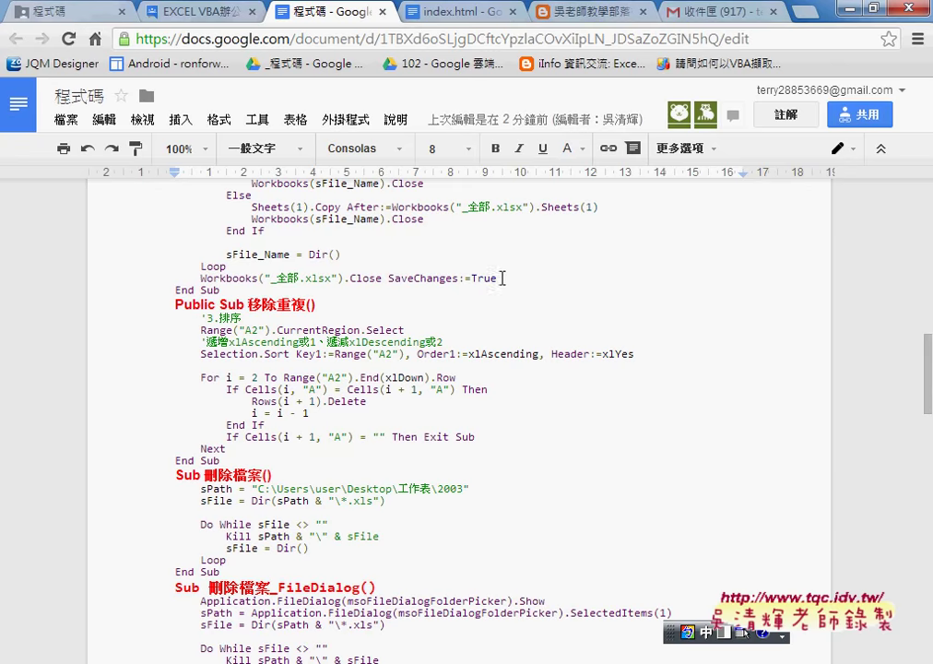
left_click(214, 14)
left_click(16, 39)
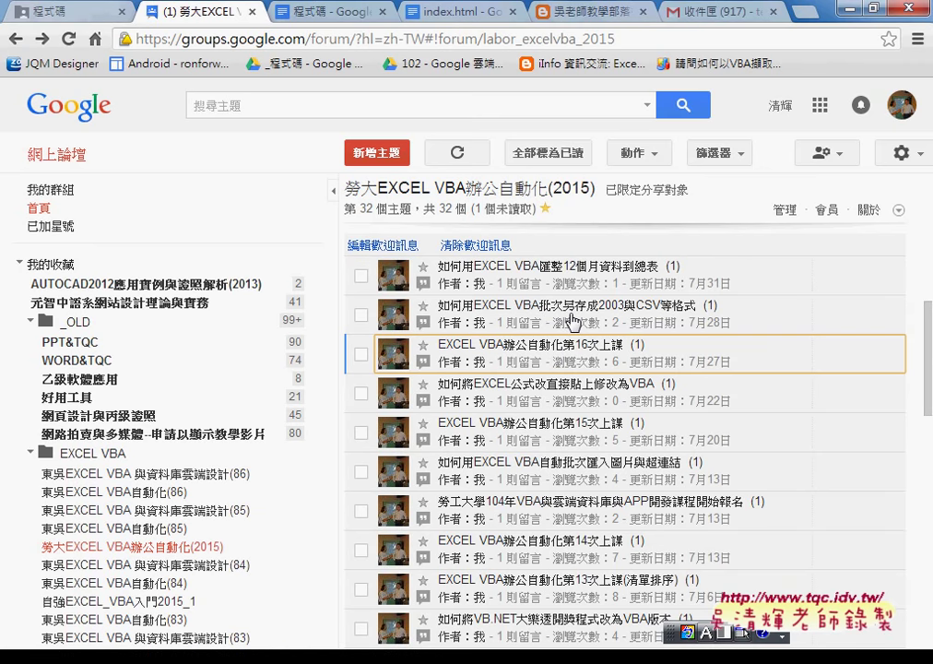
left_click(599, 356)
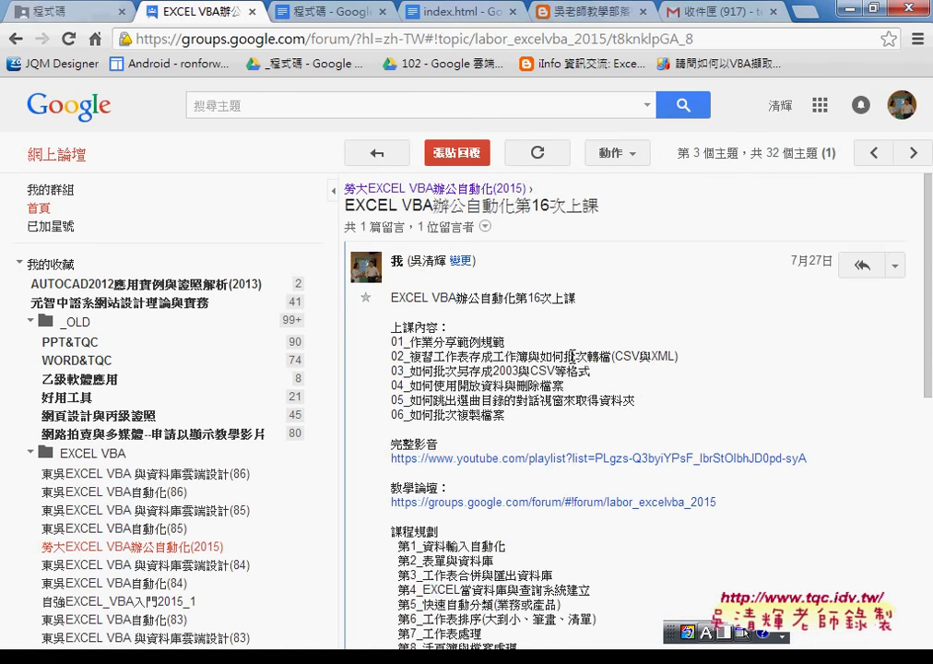
Step: Highlight the phrase 工作表存成工作簿 in lesson item 02 of the post
left_click_drag(516, 415, 394, 341)
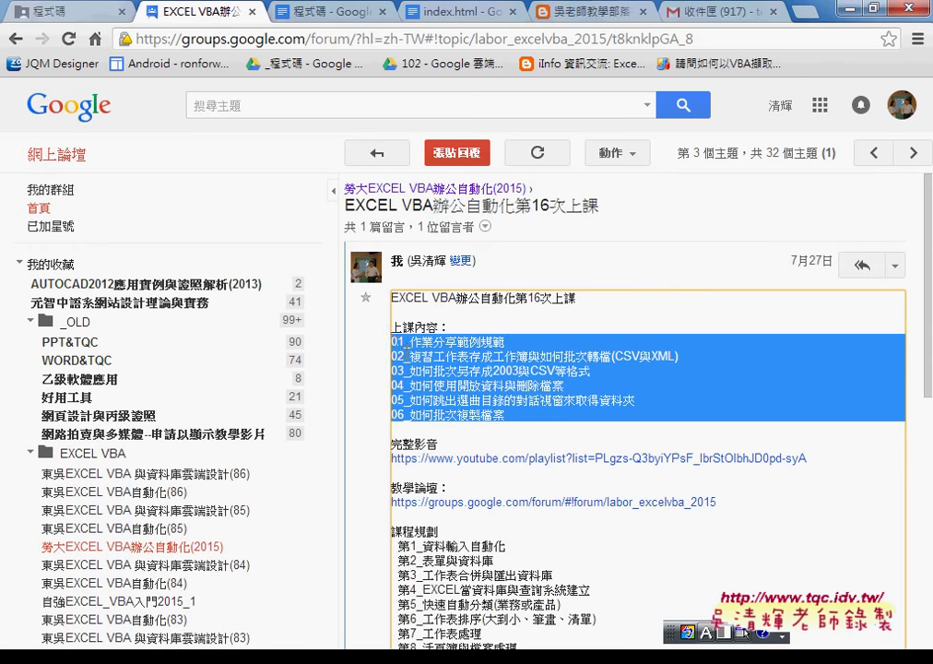
left_click(458, 367)
left_click_drag(434, 357, 531, 360)
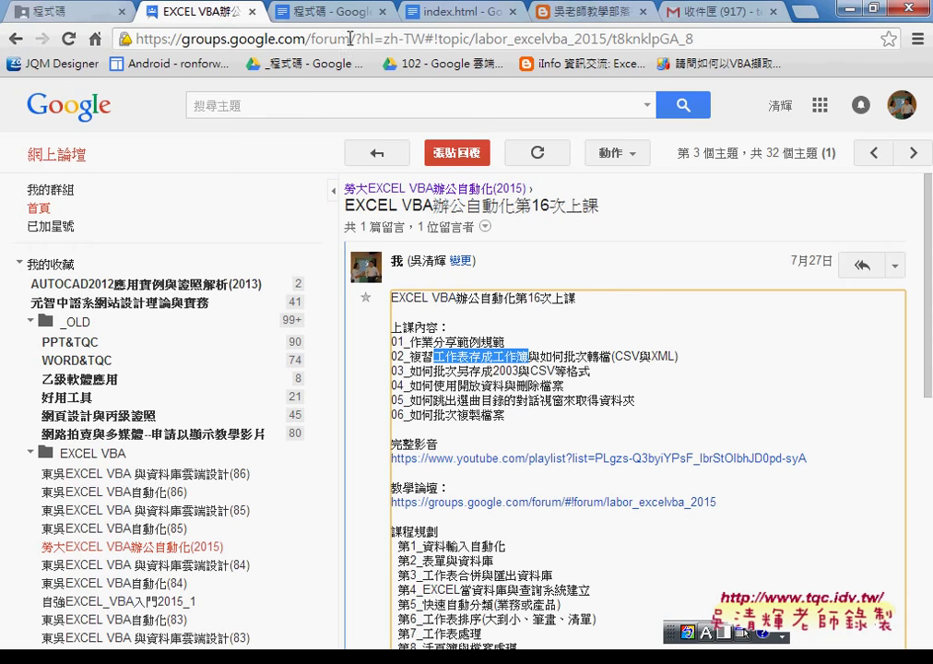
Step: Open the Drive folder 問題07_工作表排序_07_活頁簿分割與合併, then return to the 程式碼 document
left_click(77, 13)
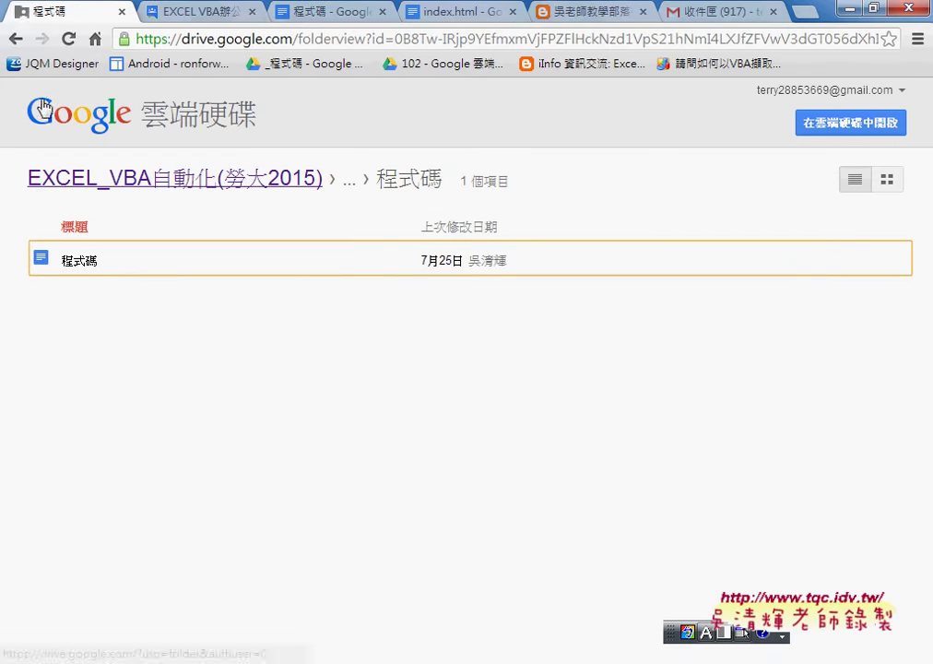
left_click(15, 39)
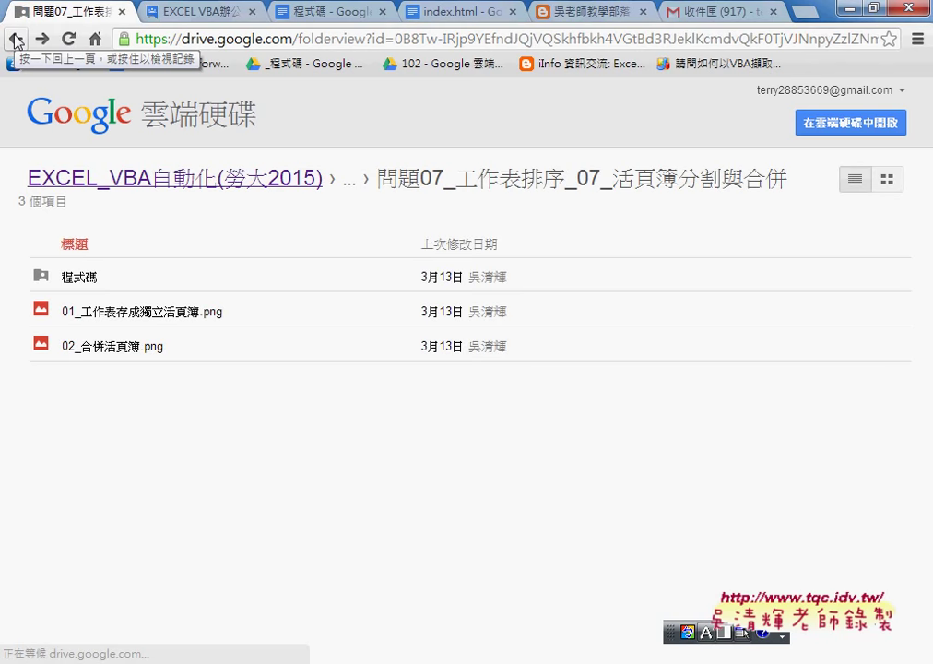
left_click(15, 40)
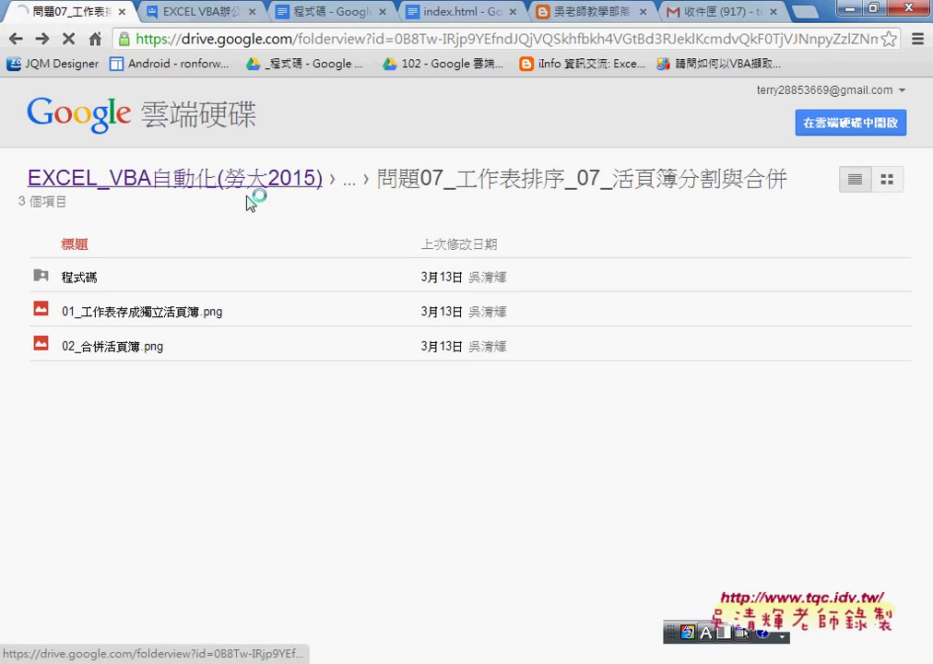
scroll(479, 383, "down", 3)
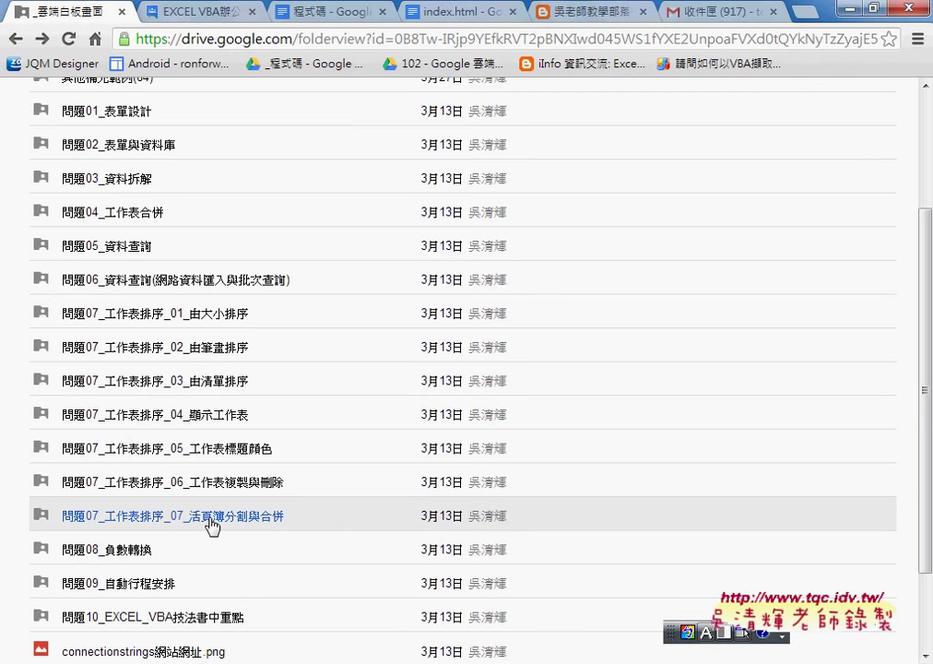
left_click(170, 523)
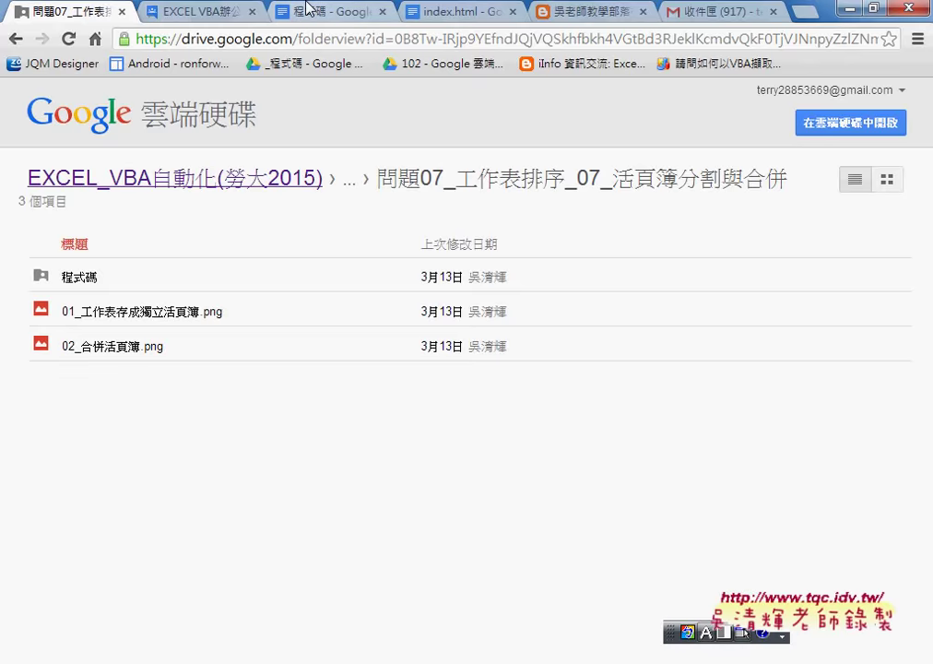
left_click(318, 11)
Step: Highlight the 工作表存成活頁簿 macro name near the top of the code document
scroll(670, 297, "up", 3)
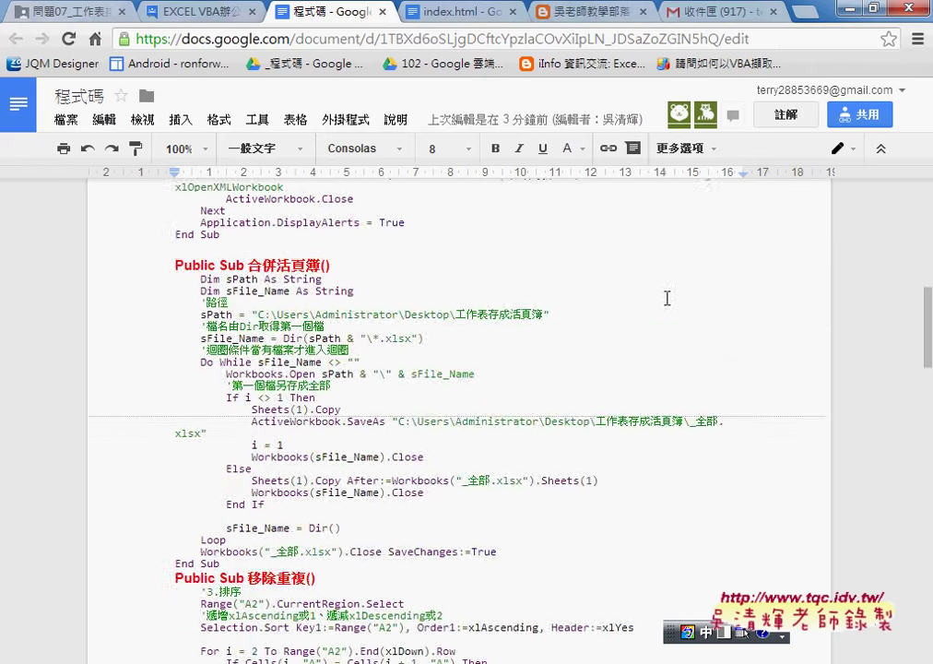
scroll(670, 297, "up", 3)
scroll(668, 298, "up", 3)
scroll(666, 298, "up", 1)
scroll(667, 298, "up", 1)
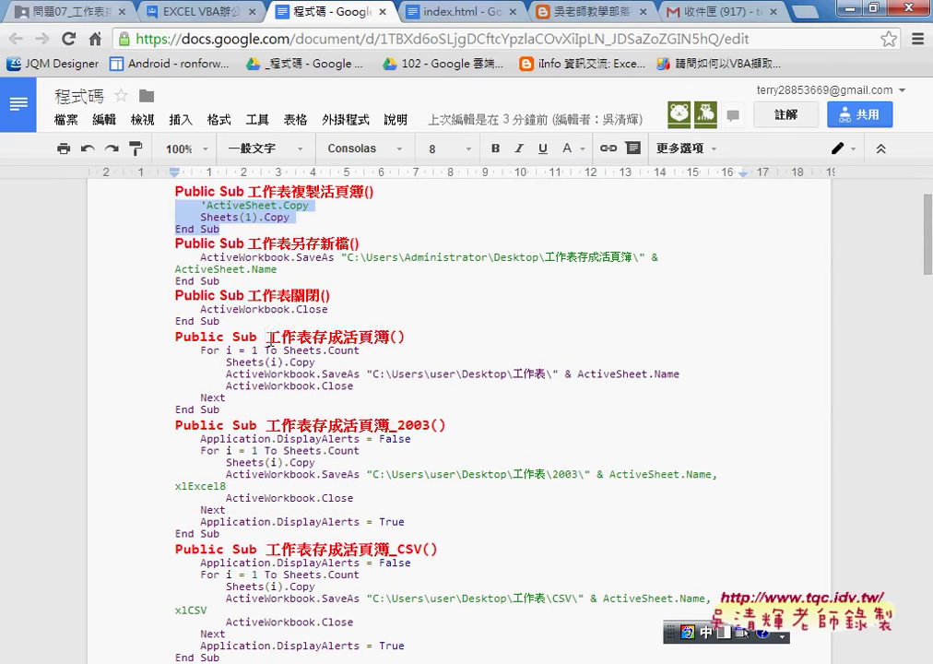
left_click_drag(269, 337, 393, 334)
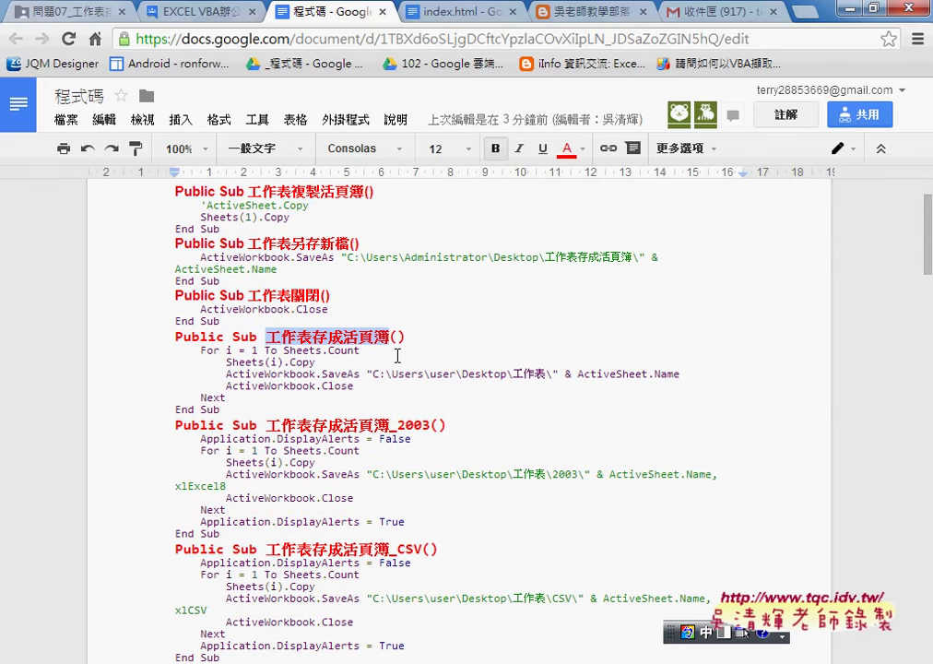
Step: Highlight the further 工作表存成活頁簿 macro titles lower in the code
scroll(397, 355, "down", 1)
scroll(397, 355, "down", 1)
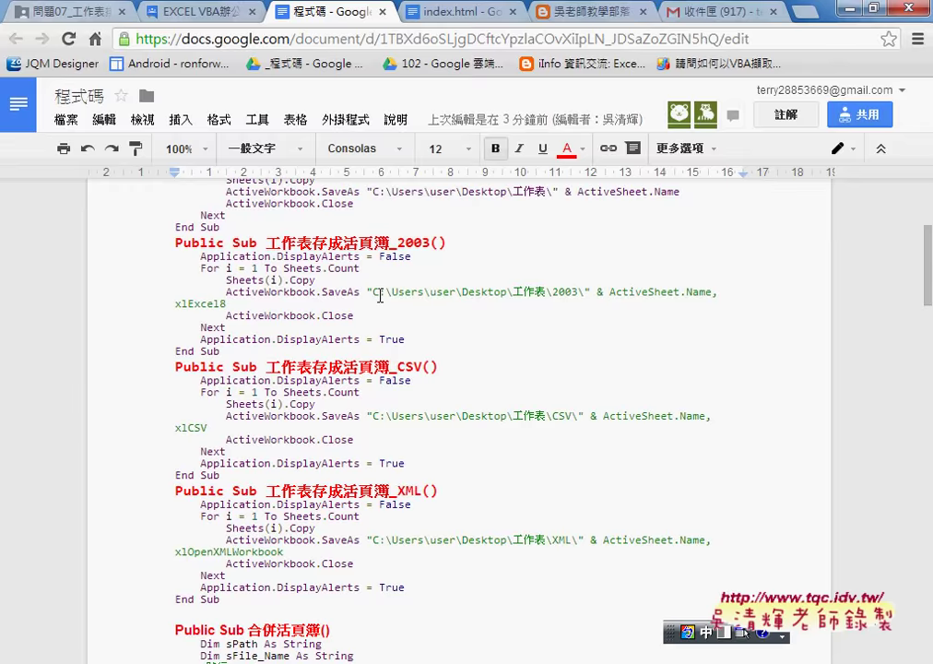
left_click_drag(399, 242, 430, 242)
scroll(406, 396, "down", 1)
scroll(401, 396, "down", 2)
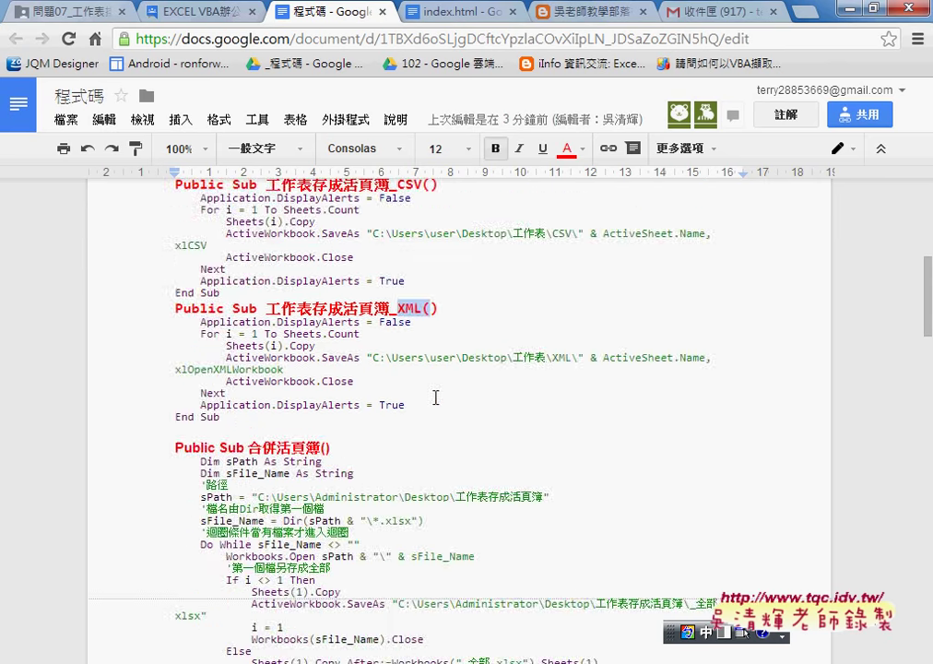
scroll(435, 396, "down", 1)
left_click_drag(245, 265, 321, 261)
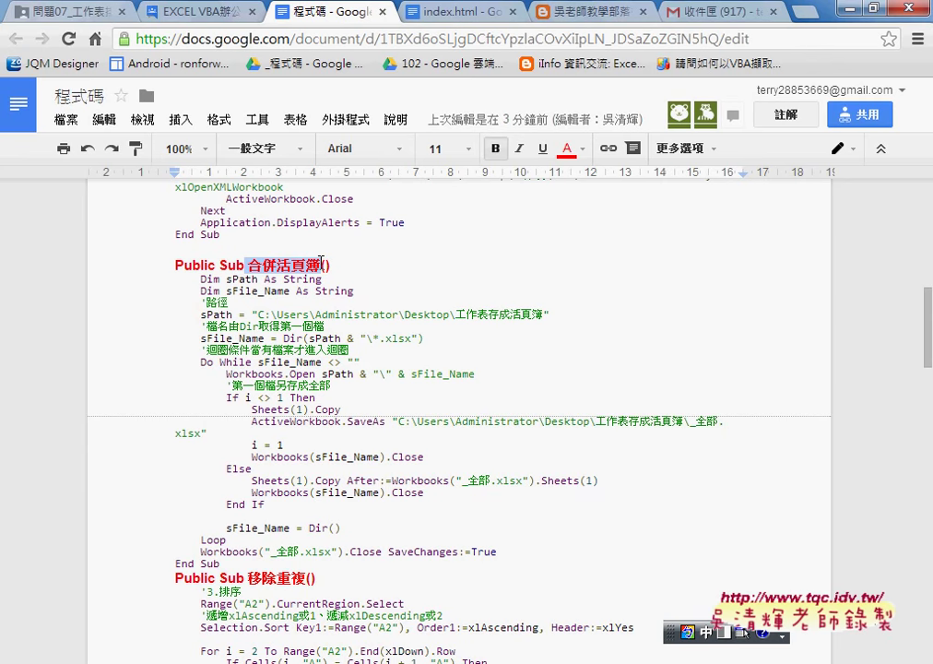
Step: Minimize Chrome so the 02_範例 folder window shows
scroll(410, 205, "up", 1)
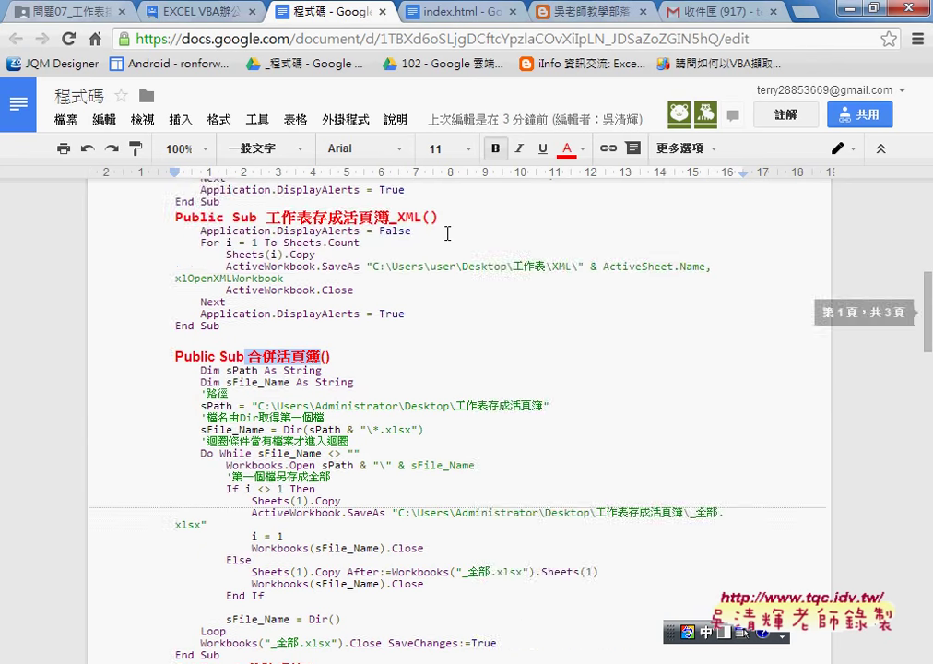
scroll(463, 234, "up", 1)
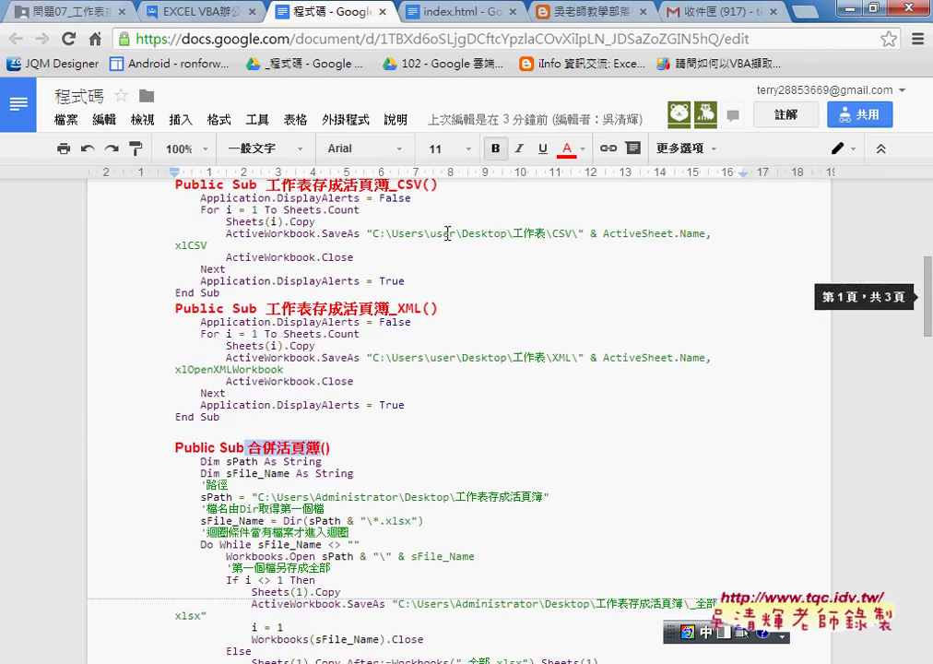
left_click(849, 8)
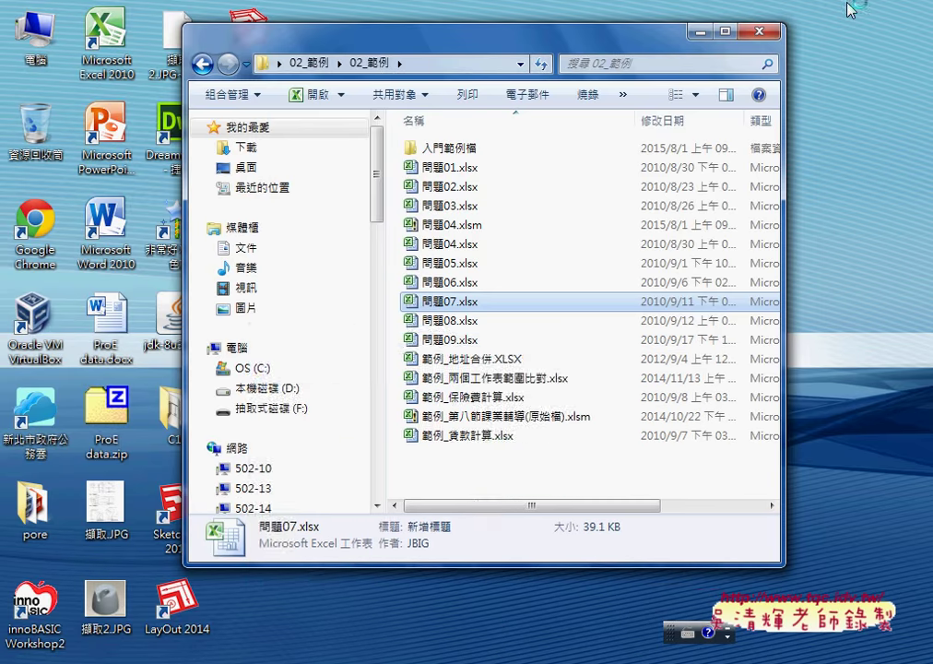
Step: Create a new desktop folder named 工作表
left_click_drag(590, 44, 732, 48)
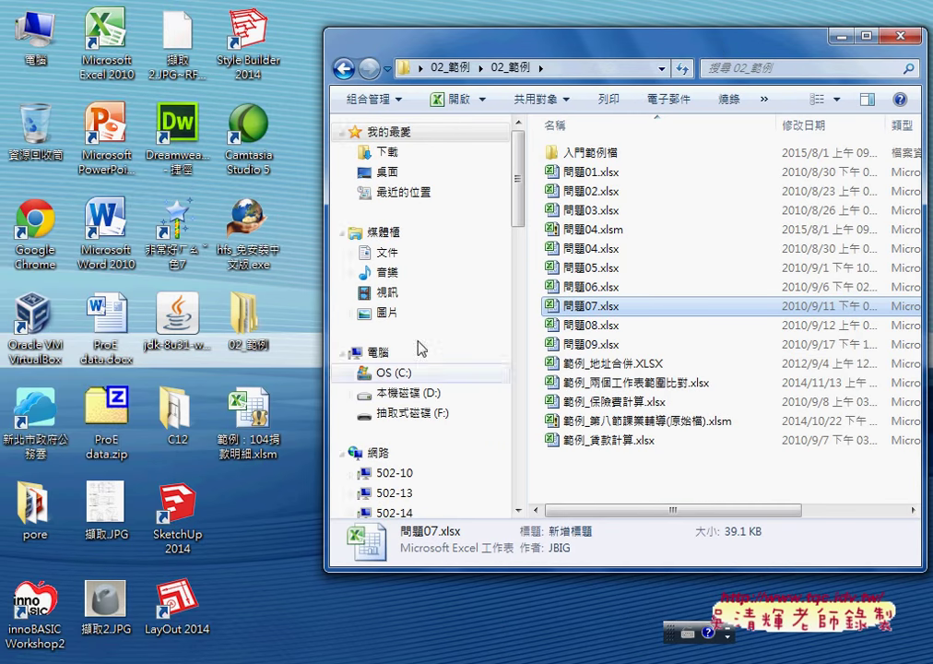
right_click(270, 519)
mouse_move(348, 435)
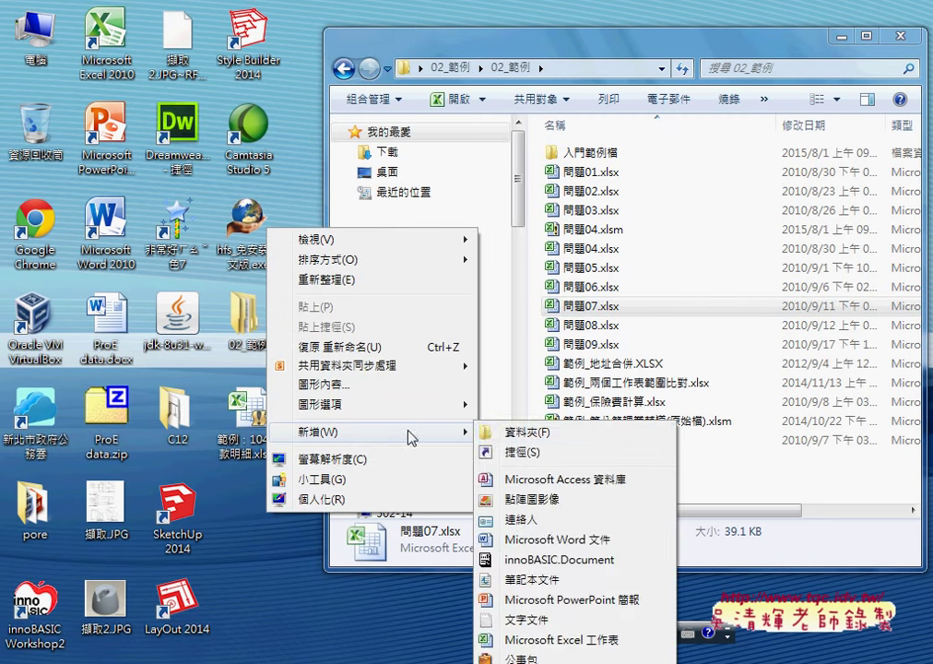
left_click(410, 432)
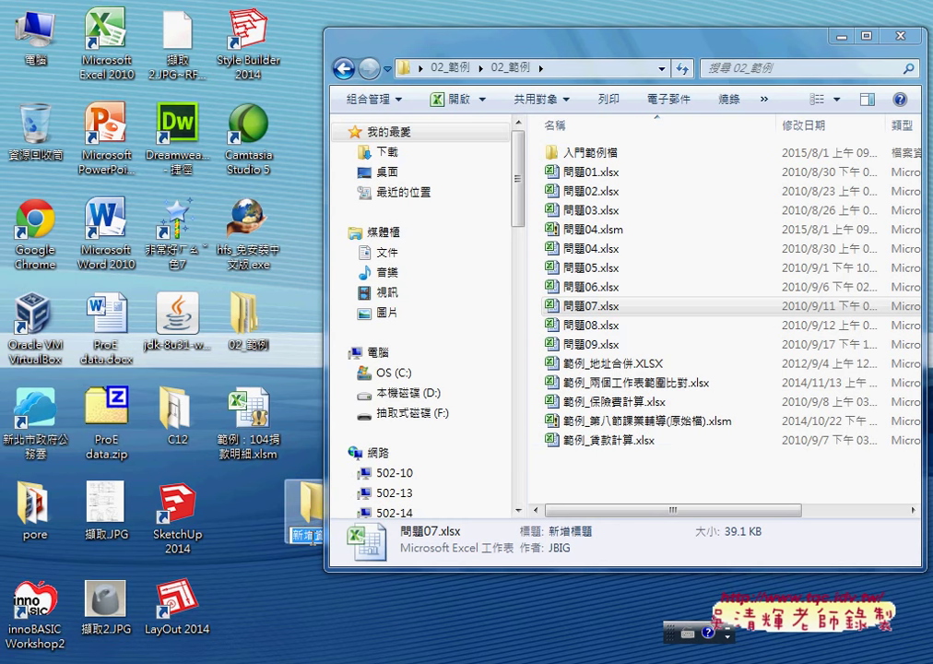
key("ctrl+space")
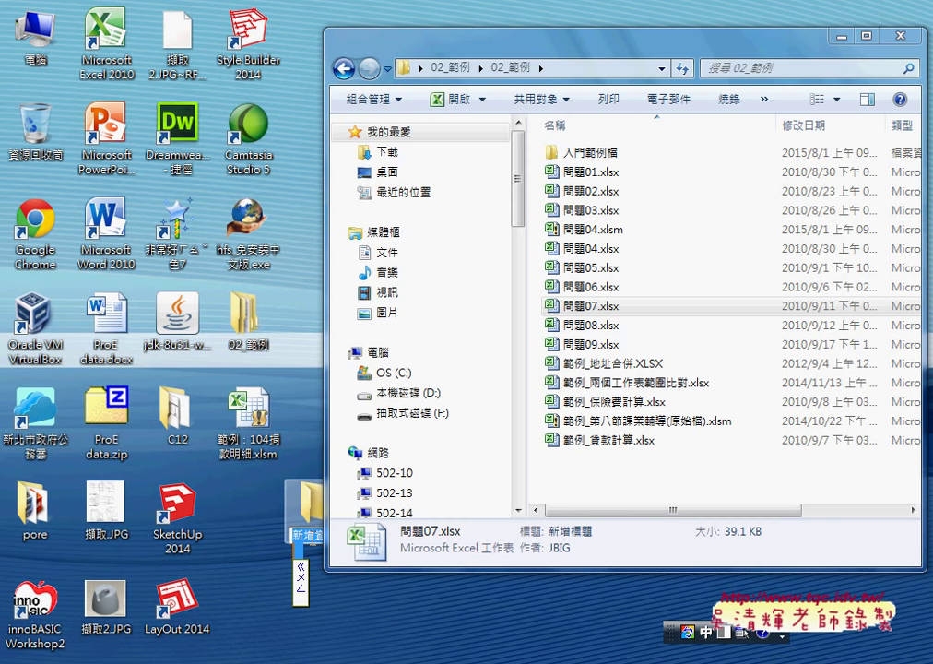
type("公ㄇㄨ")
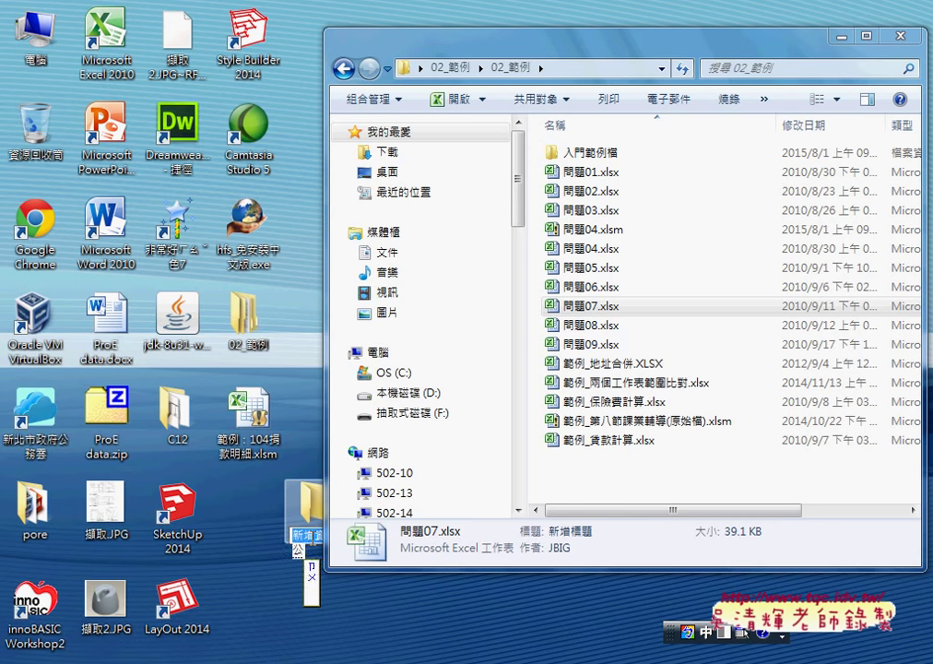
type("4")
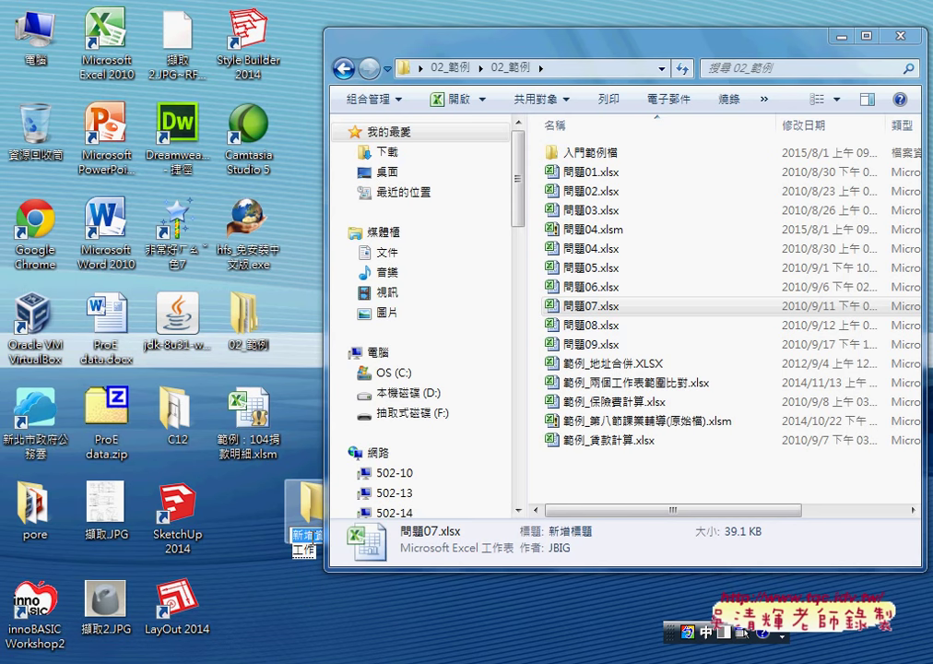
type("表")
key("Return")
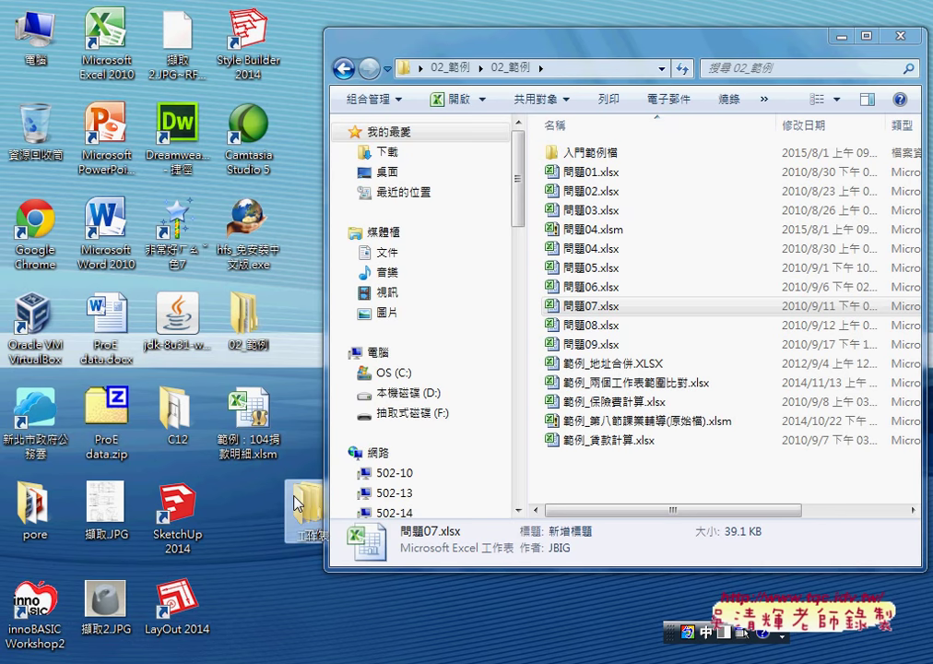
Step: Open the 工作表 folder, copy its path C:\Users\user\Desktop\工作表, and bring 02_範例 forward
left_click_drag(313, 539, 244, 513)
double_click(244, 513)
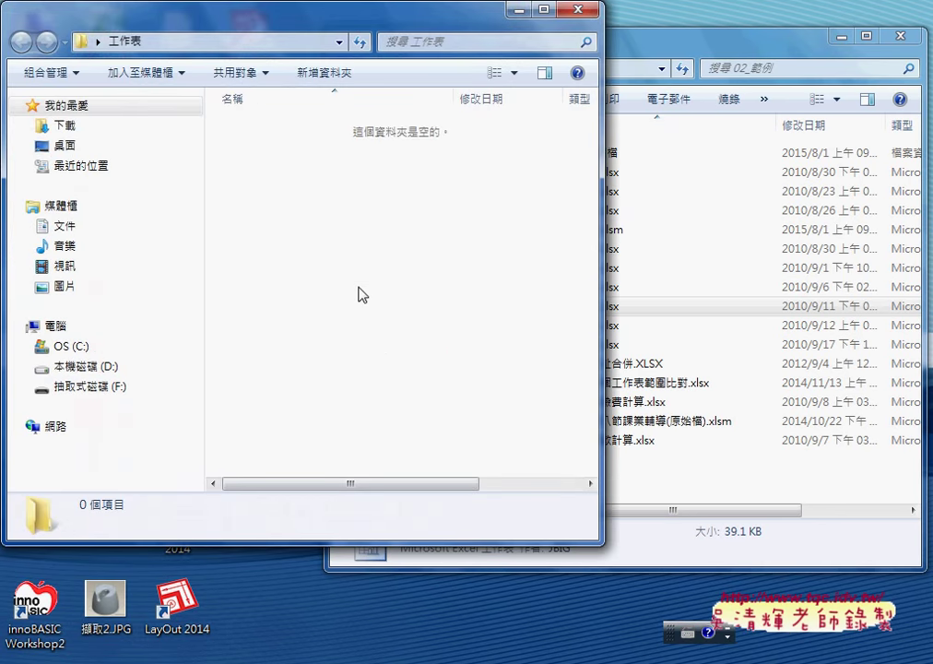
right_click(288, 39)
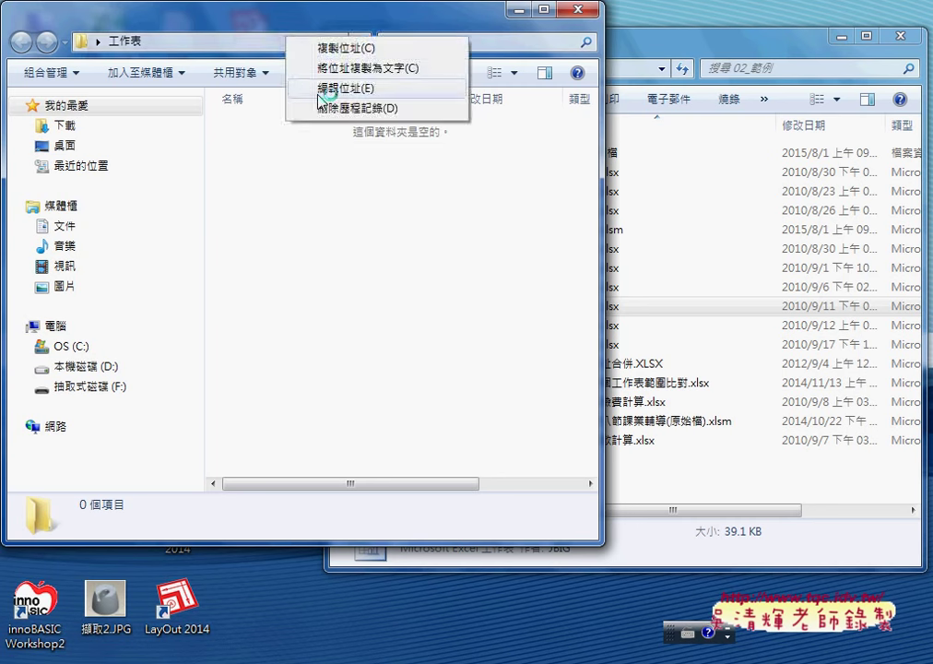
left_click(324, 87)
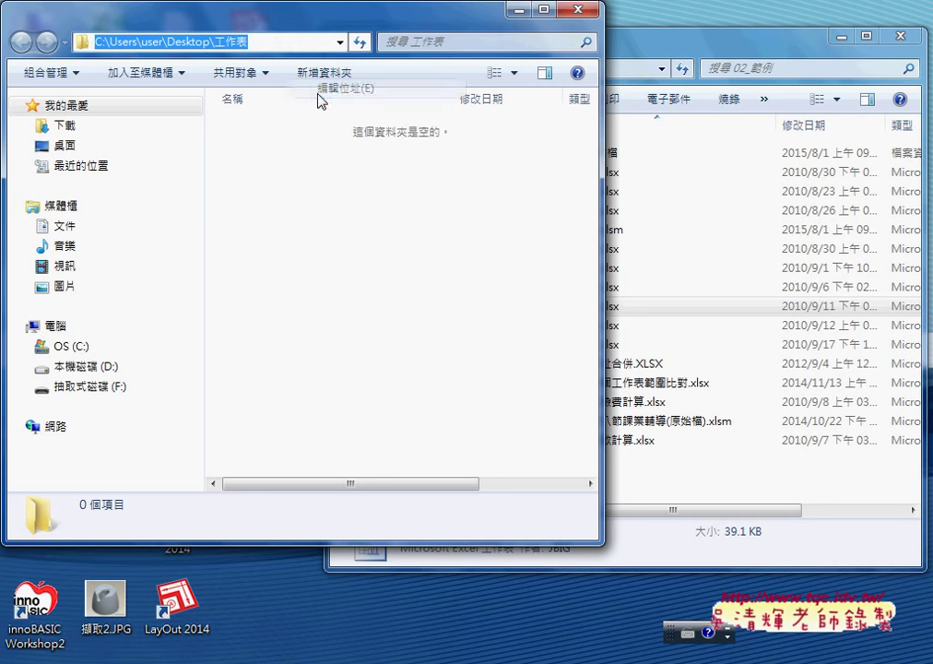
right_click(214, 48)
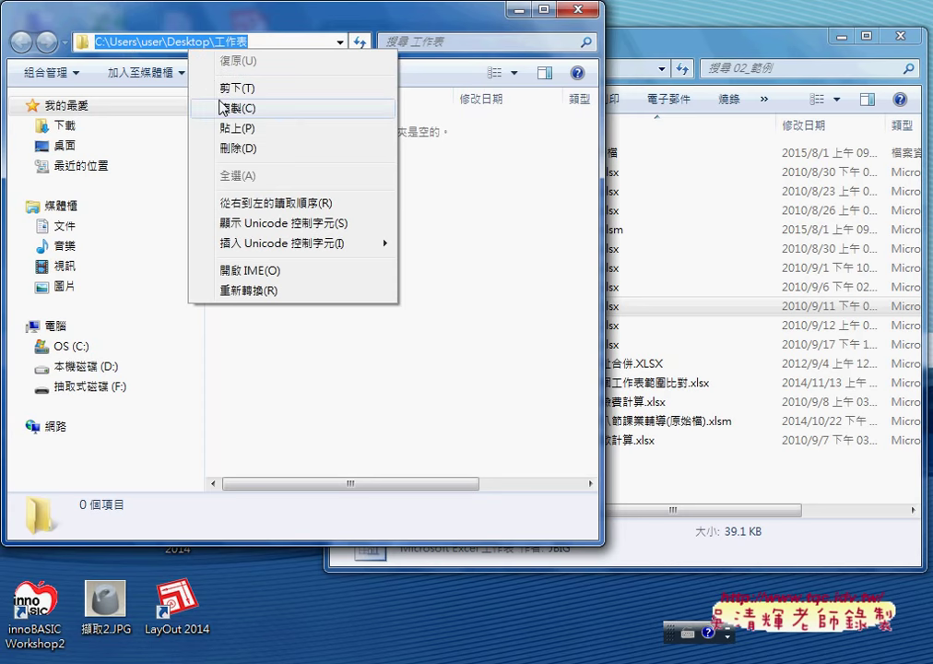
left_click(225, 166)
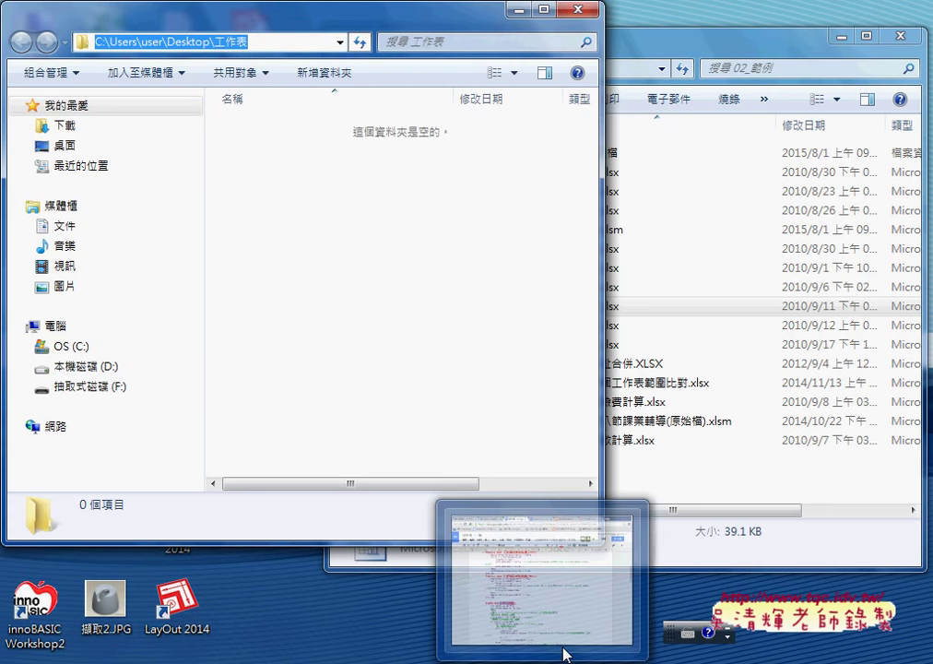
left_click(733, 512)
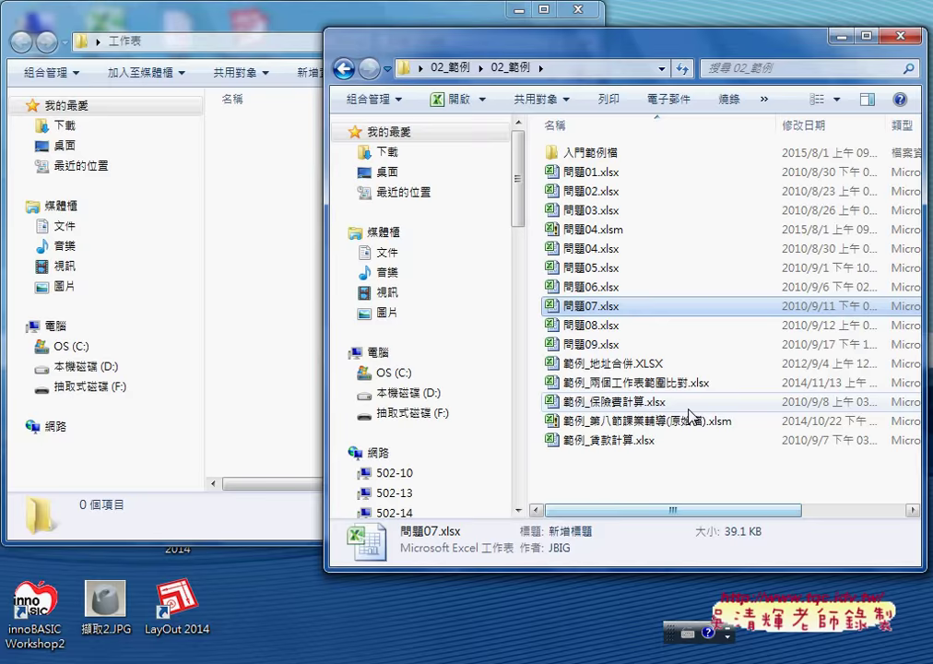
Step: Open 問題07.xlsx maximized and launch Visual Basic from the 開發人員 tab
double_click(572, 307)
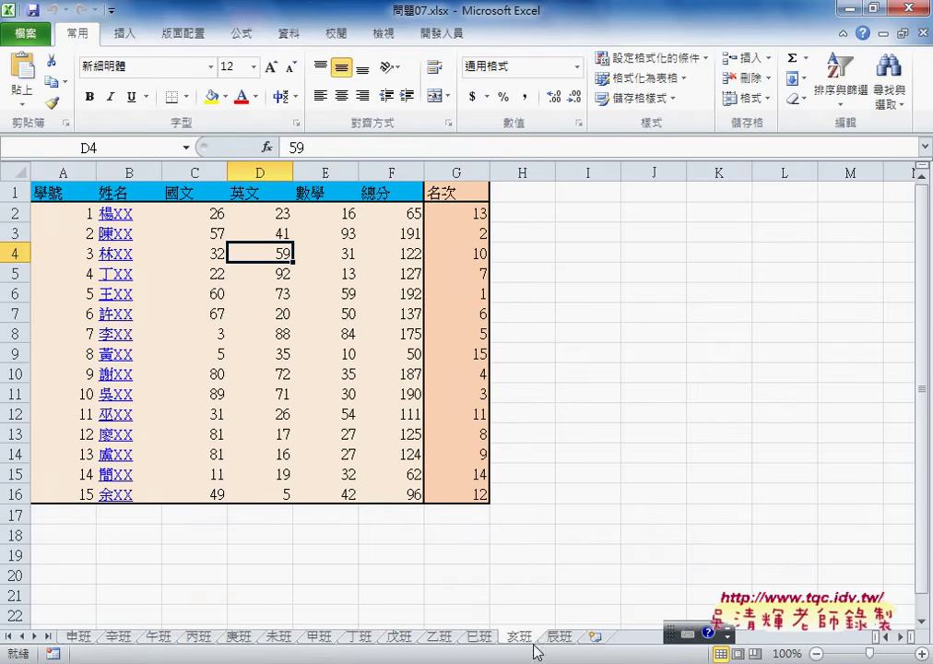
left_click_drag(256, 8, 577, 65)
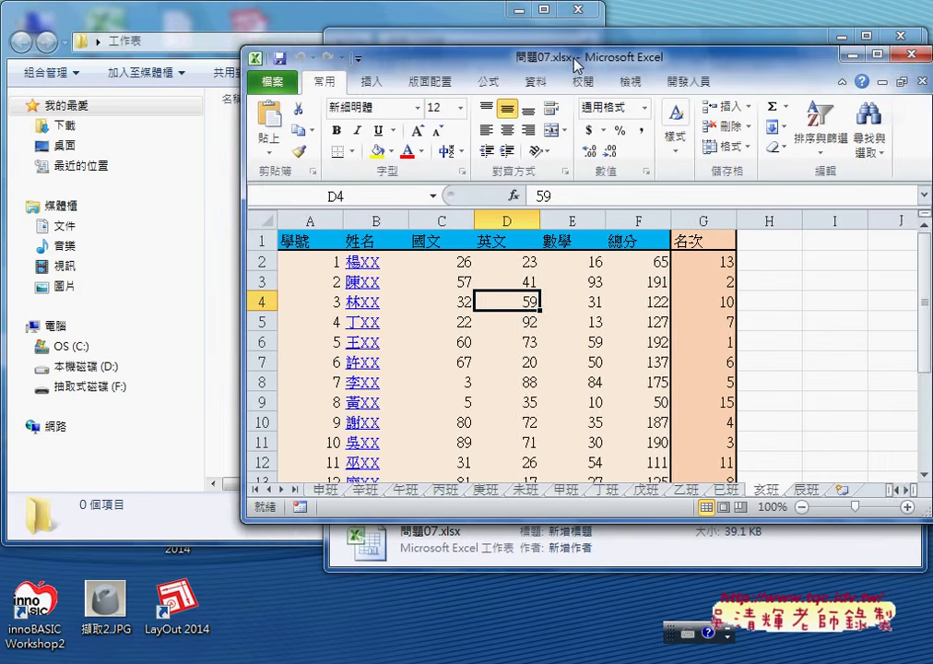
left_click_drag(402, 62, 473, 63)
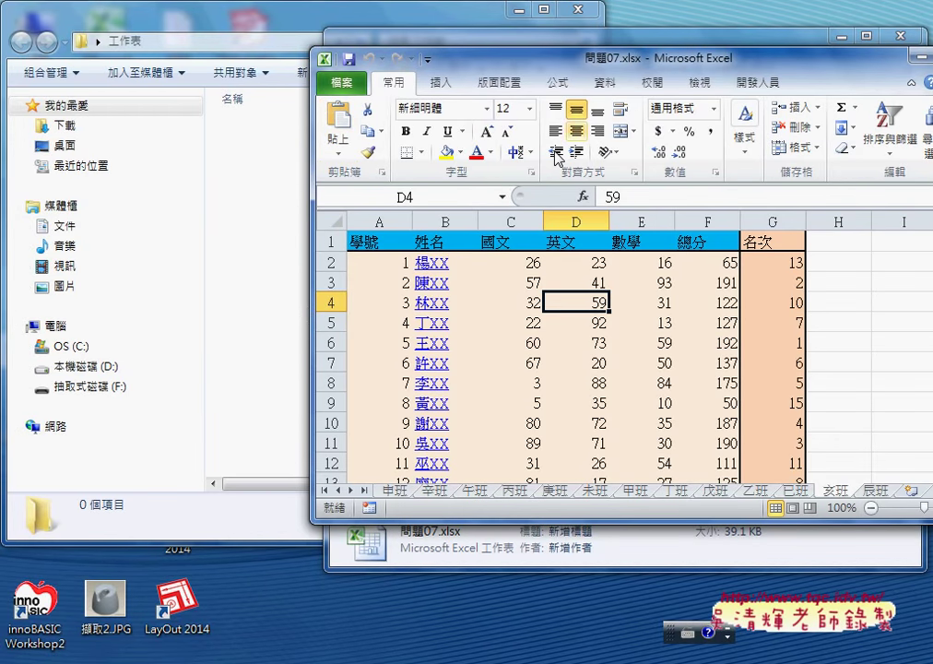
double_click(592, 57)
left_click(446, 36)
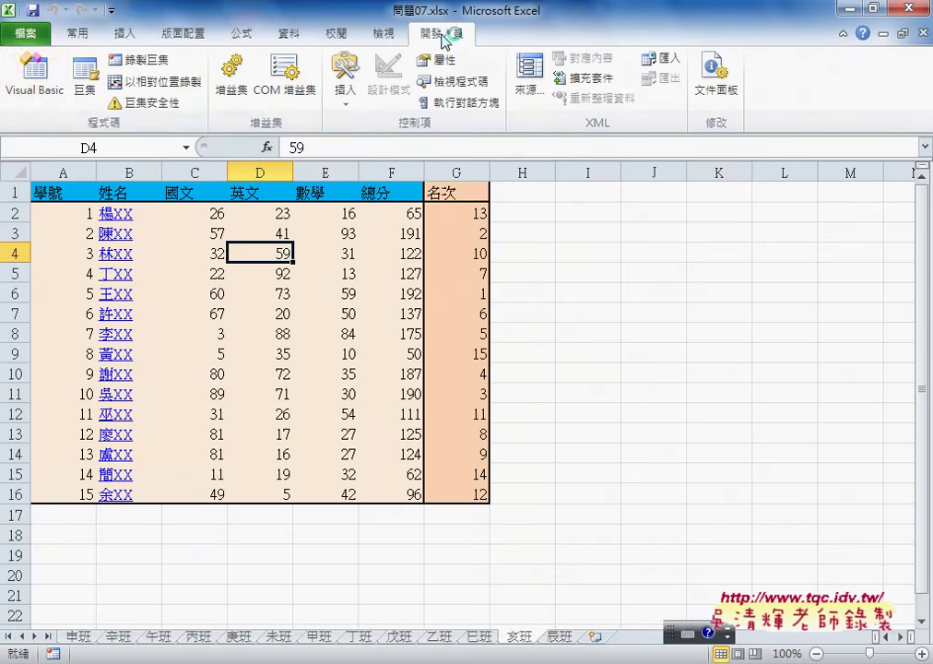
left_click(34, 74)
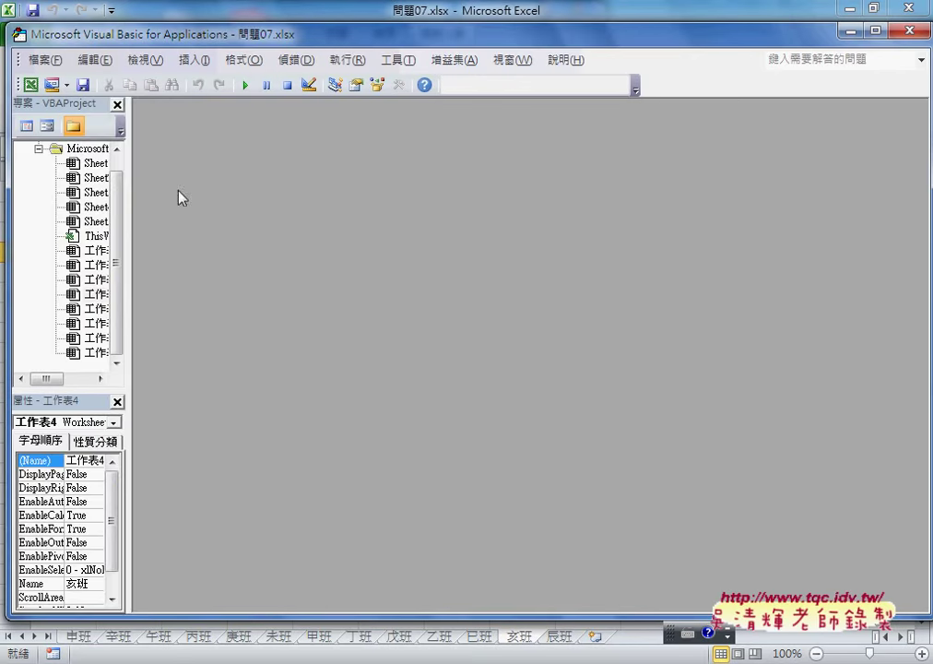
Step: Insert a new empty module into the 問題07.xlsx VBA project
left_click_drag(130, 192, 206, 192)
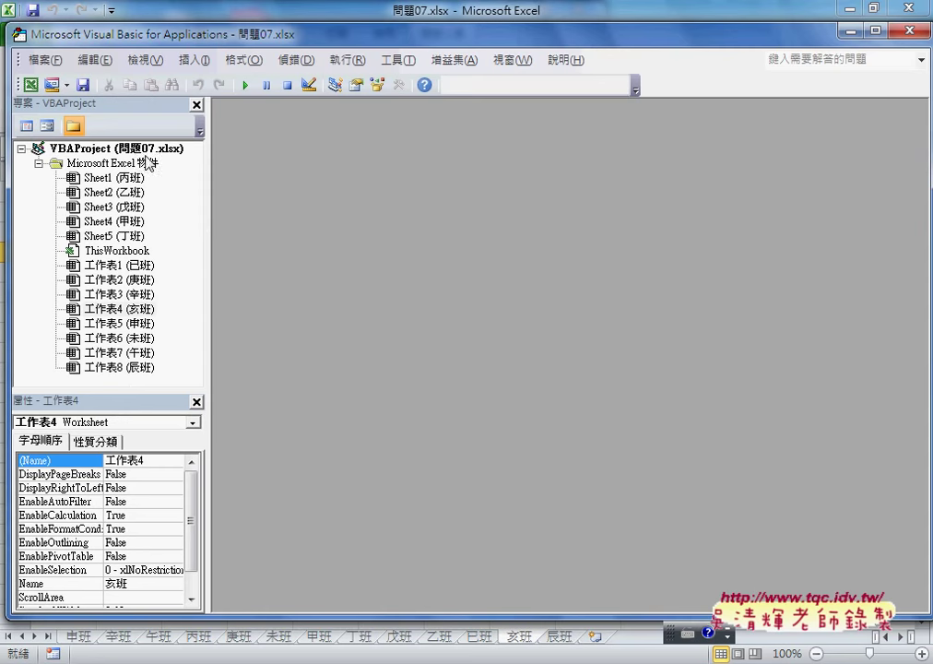
left_click(145, 151)
right_click(145, 151)
mouse_move(179, 188)
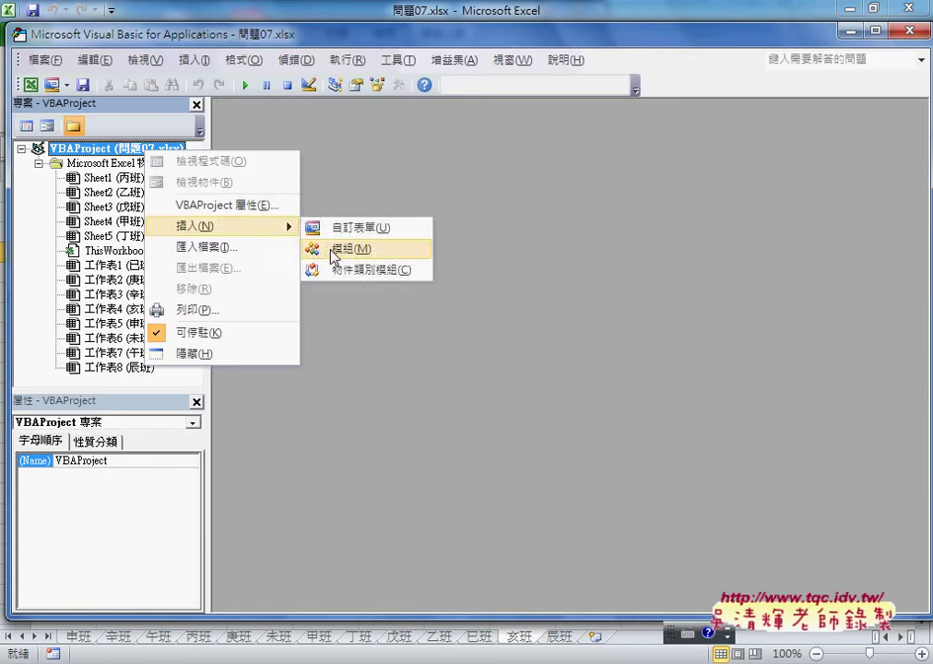
left_click(267, 203)
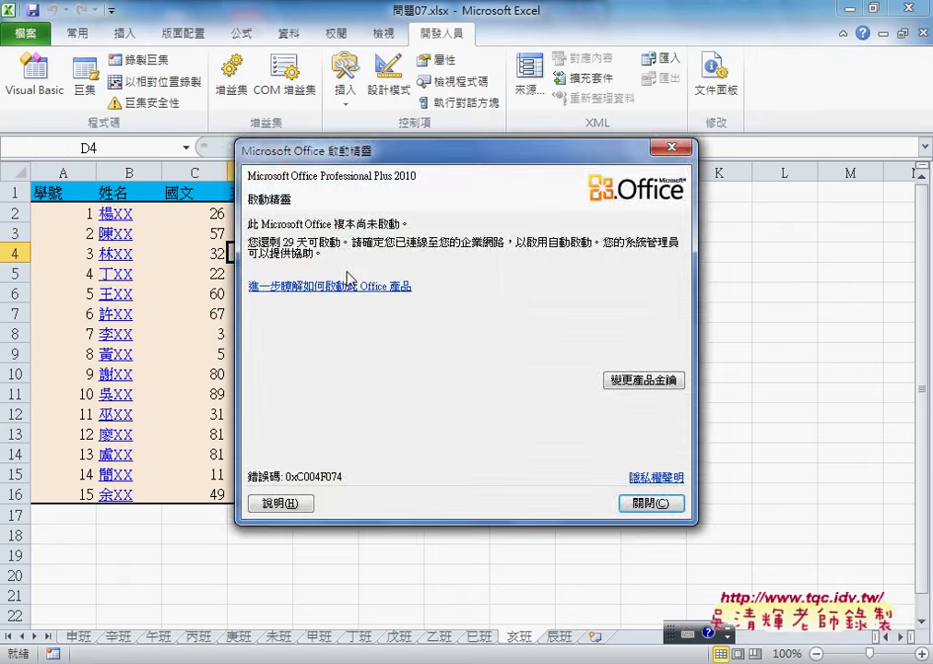
Step: Dismiss the Office activation notice and bring up the Docs 工作表存成活頁簿 macro
left_click(819, 529)
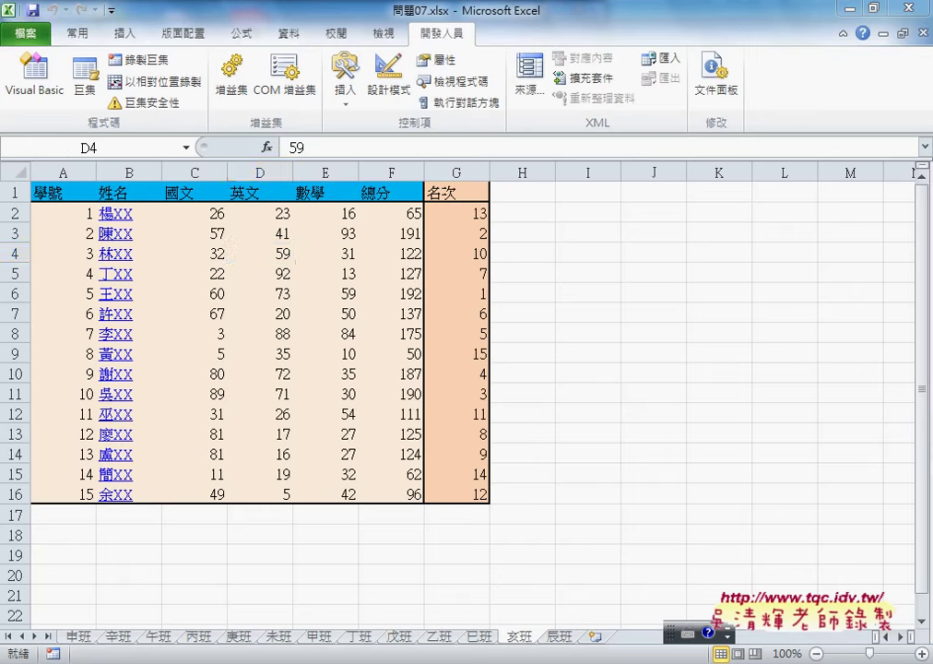
key("alt+Tab")
scroll(429, 390, "up", 3)
scroll(430, 390, "up", 1)
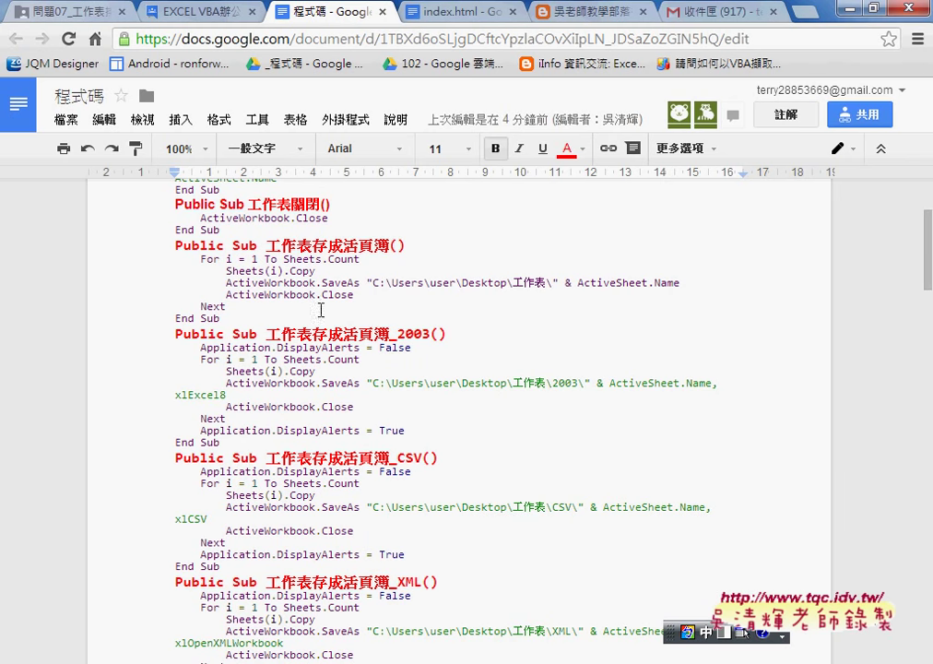
Step: Select the whole 工作表存成活頁簿 macro from Public Sub to End Sub
left_click_drag(175, 245, 229, 317)
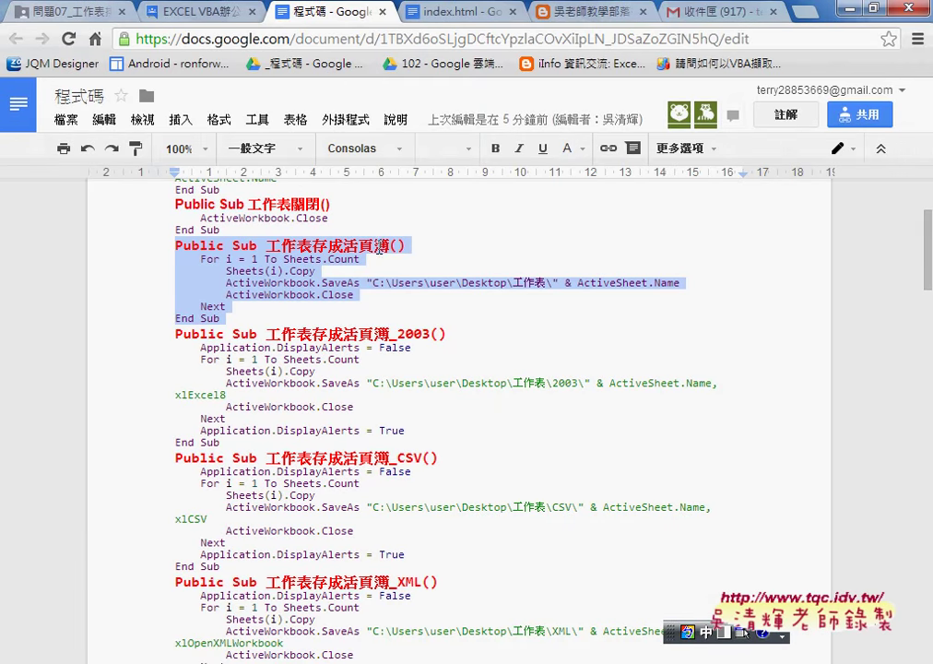
Step: Paste the copied macro into Module1 and select the path in the SaveAs quotes
key("alt+Tab")
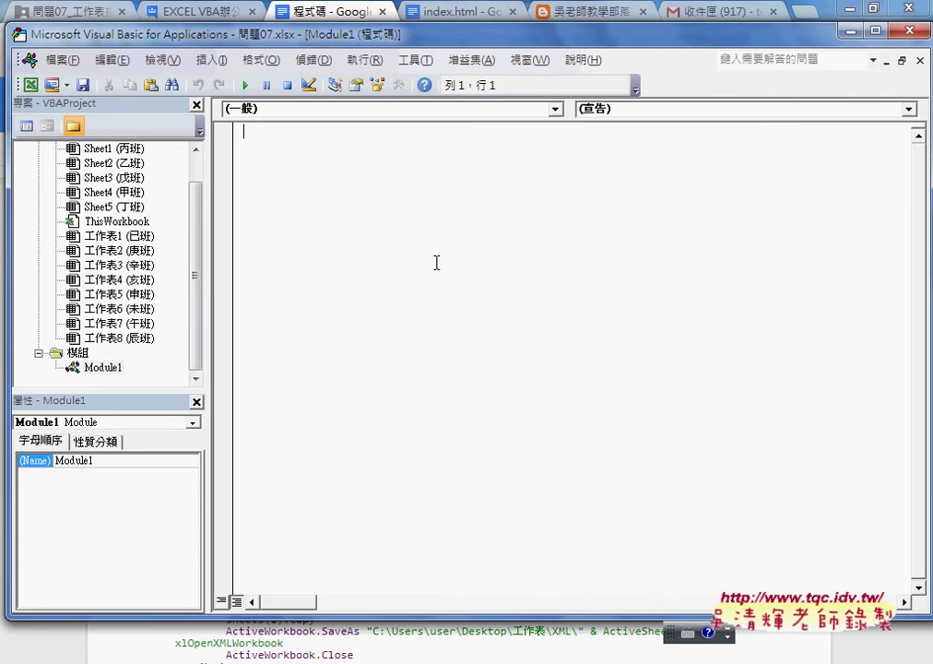
type("Public Sub 工作表存成活頁簿()     For i = 1 To Sheets.Count         Sheets(i).Copy         ActiveWorkbook.SaveAs \"C:\\Users\\user\\Desktop\\工作表\\\" & ActiveSheet.Name         ActiveWorkbook.Close     Next End Sub")
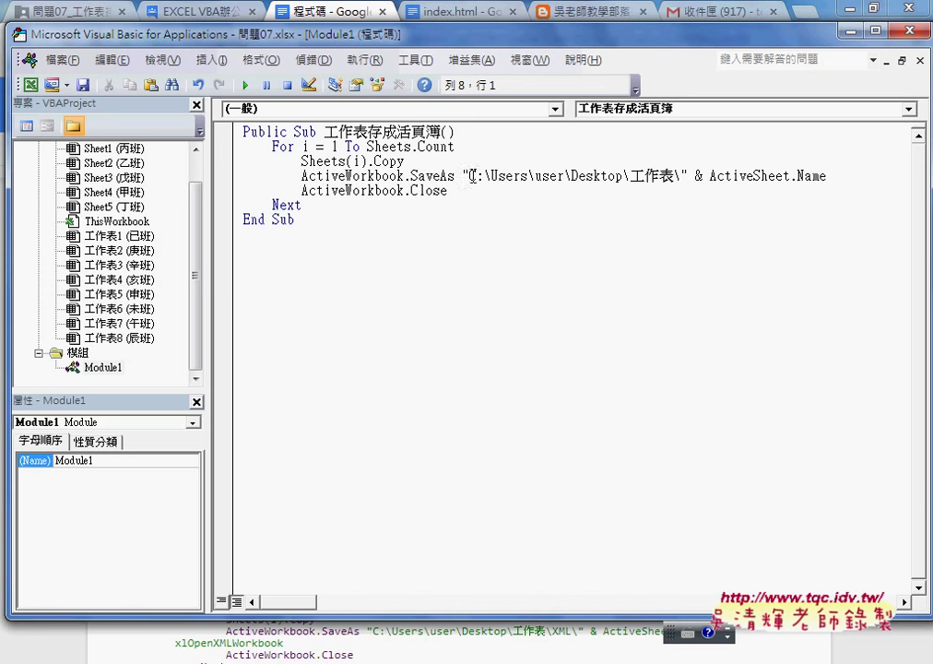
left_click_drag(469, 175, 674, 176)
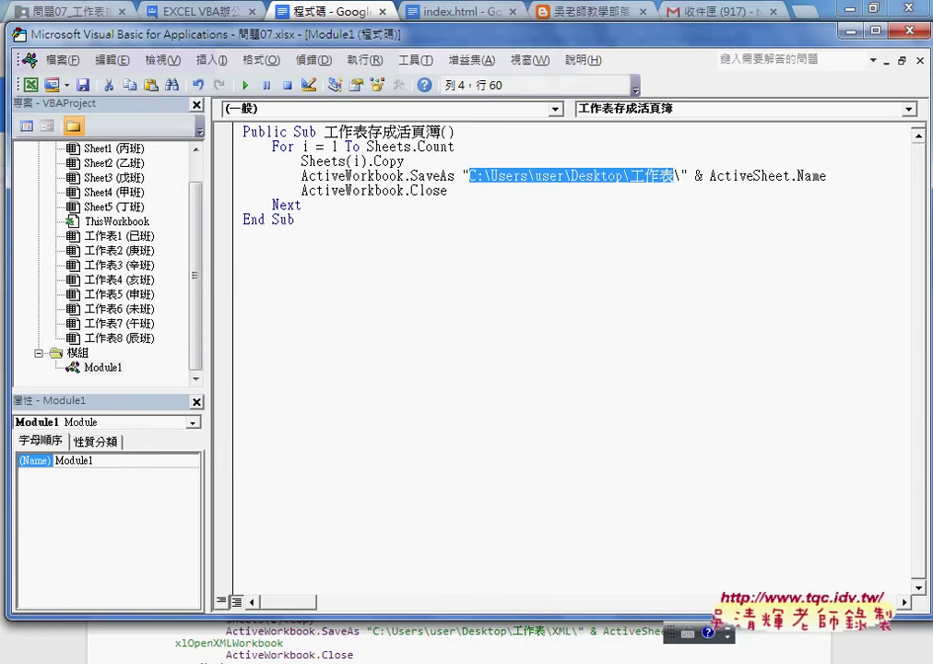
Step: Copy the 工作表 folder's full path from its Explorer address bar
left_click(487, 604)
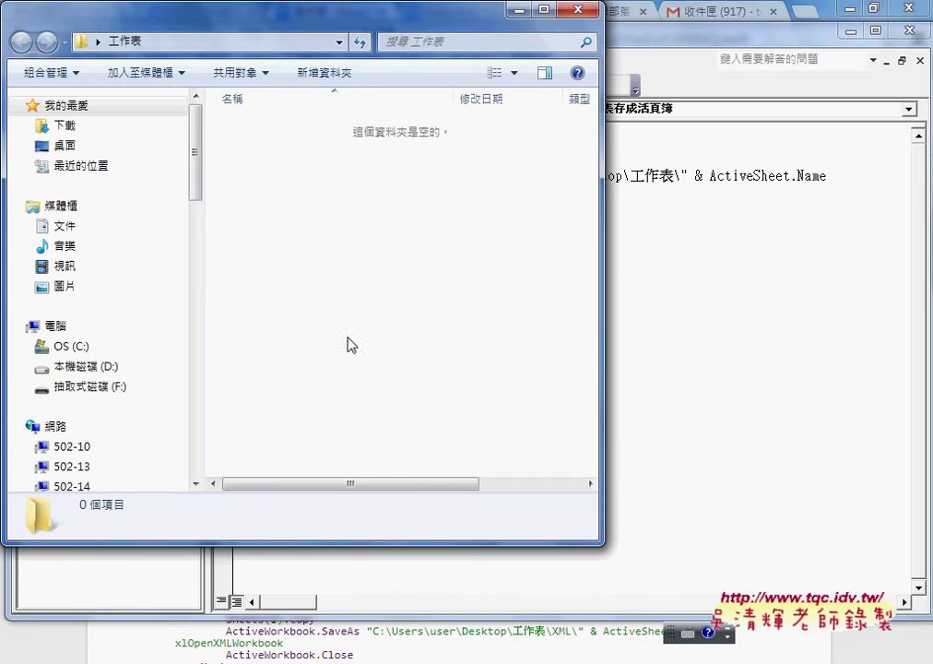
right_click(170, 43)
left_click(261, 92)
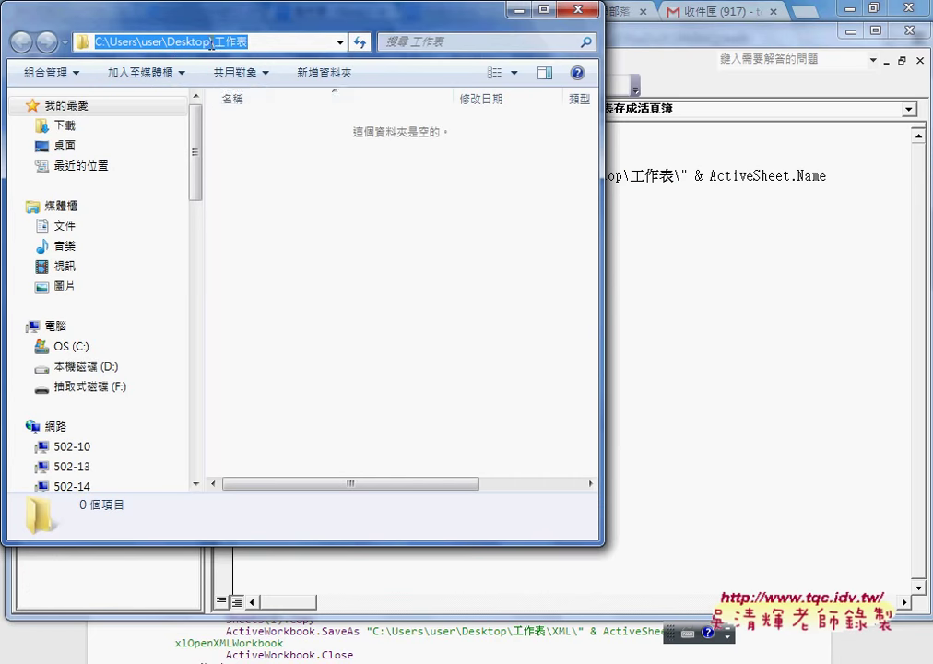
right_click(171, 37)
left_click(244, 97)
Step: Replace the old SaveAs path with C:\Users\user\Desktop\工作表
left_click(674, 175)
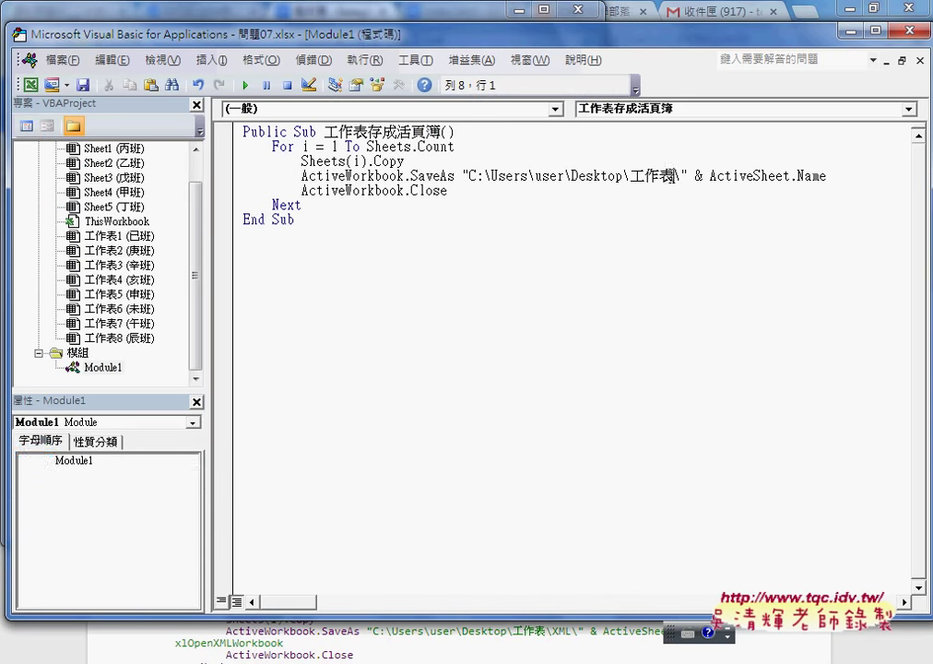
left_click_drag(674, 175, 469, 176)
right_click(521, 182)
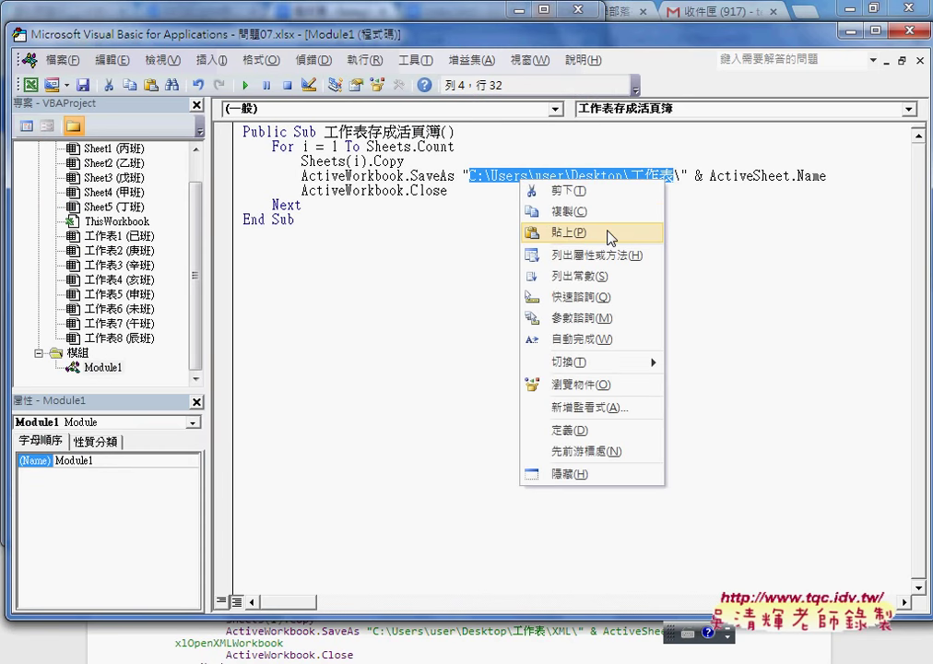
left_click(611, 234)
left_click_drag(675, 176, 683, 176)
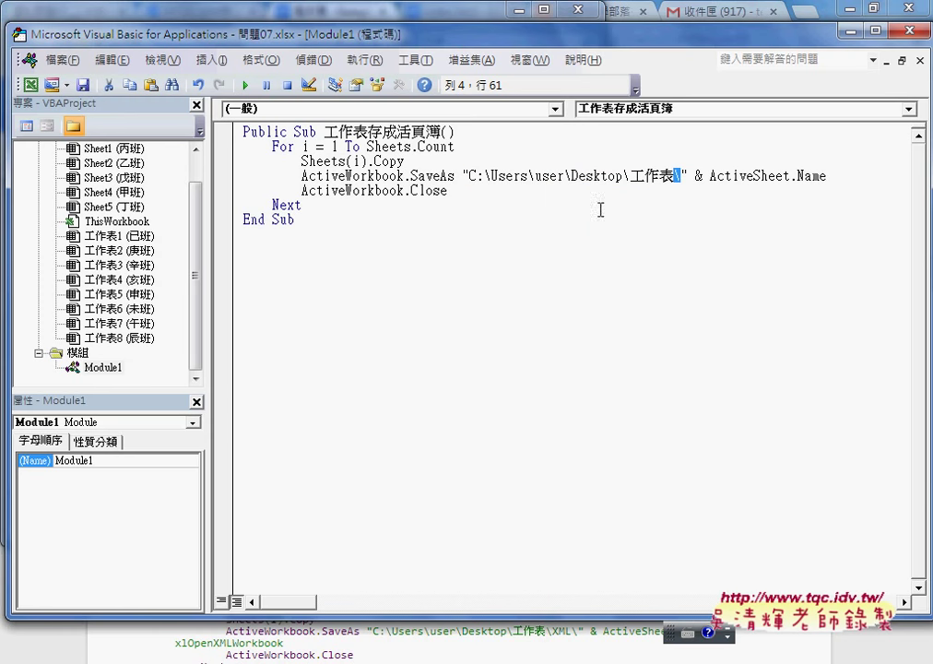
left_click_drag(297, 160, 407, 161)
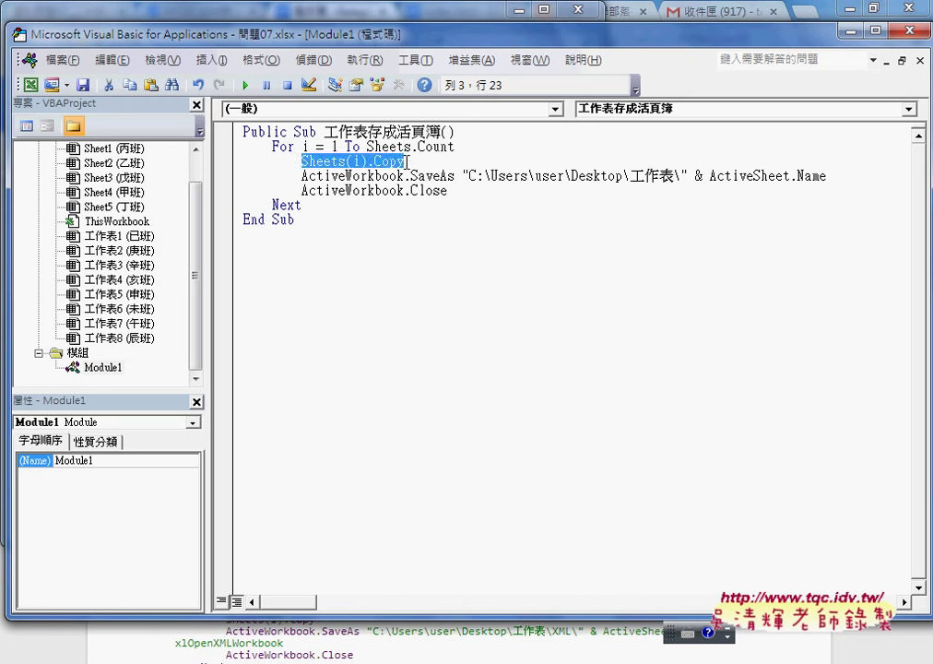
left_click(431, 162)
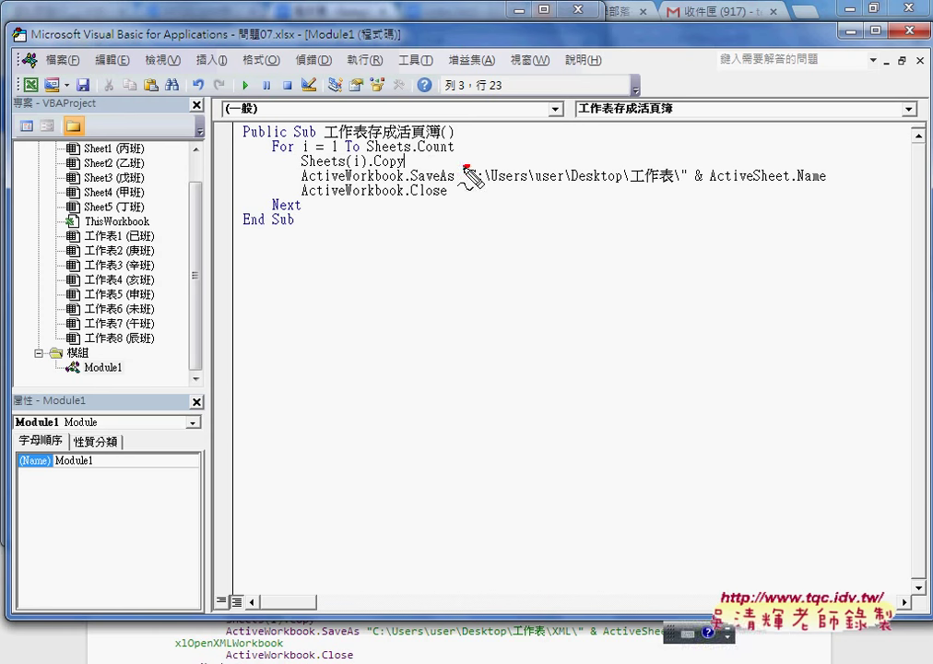
Step: Annotate the loop's Count limit and the SaveAs path line, then clear the annotations
left_click_drag(452, 156, 470, 175)
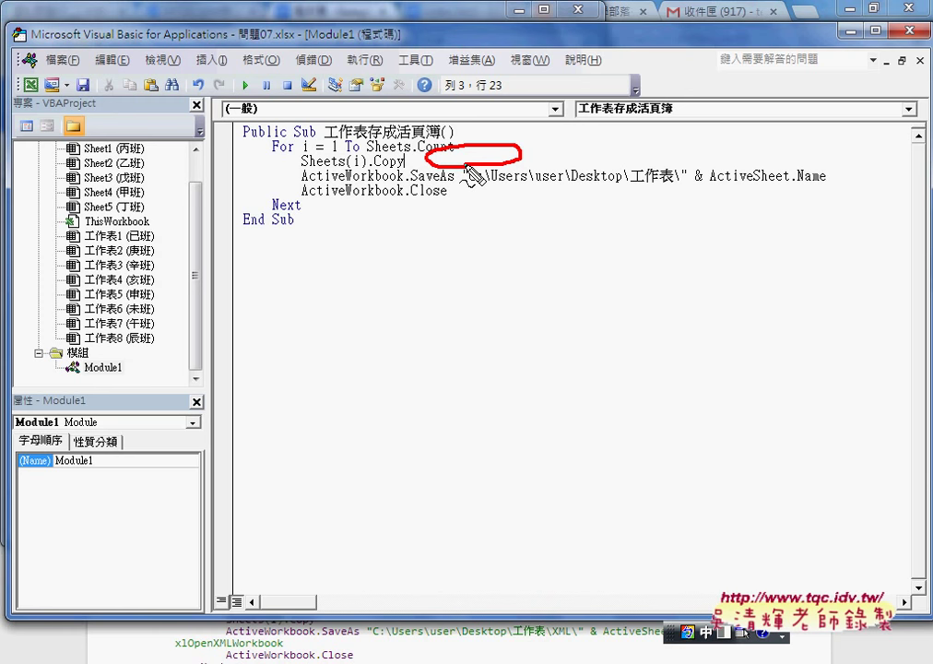
left_click_drag(412, 183, 827, 182)
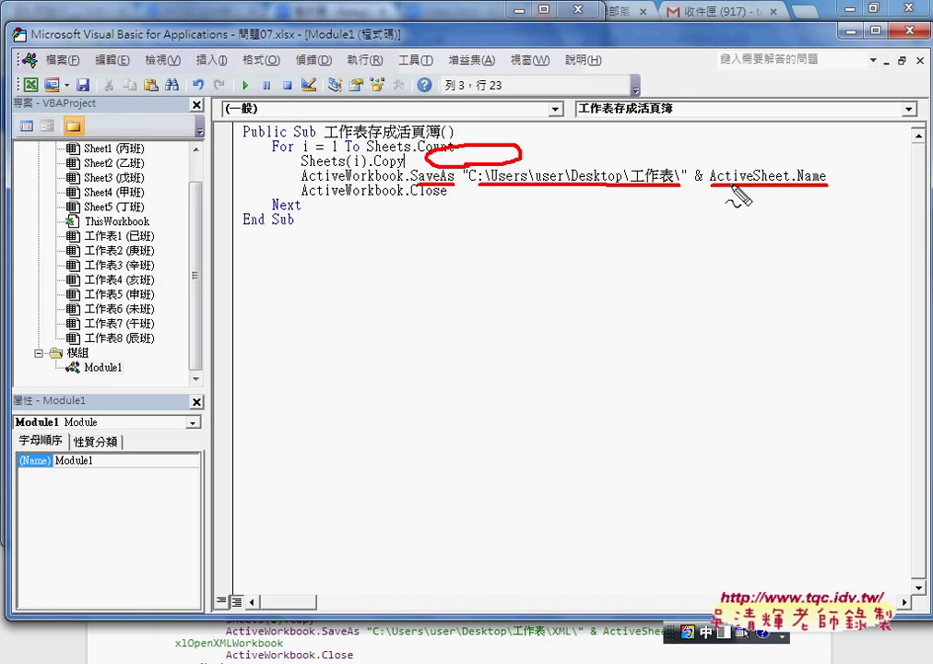
key("Escape")
Step: Select sheet 申班 in 問題07.xlsx, then highlight ActiveWorkbook.Close back in the VBA editor
key("alt+F11")
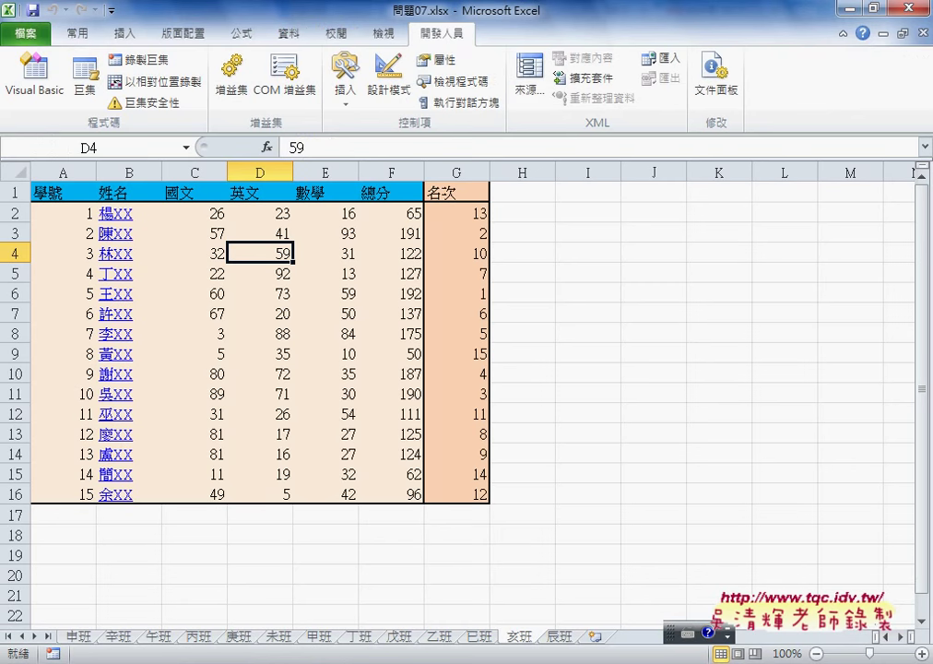
left_click(77, 637)
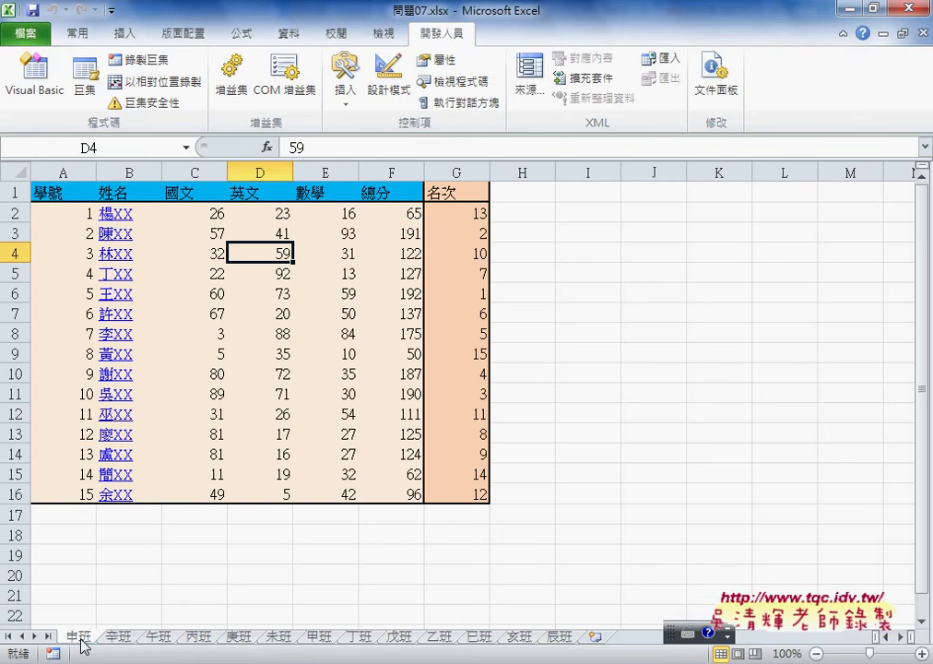
mouse_move(411, 663)
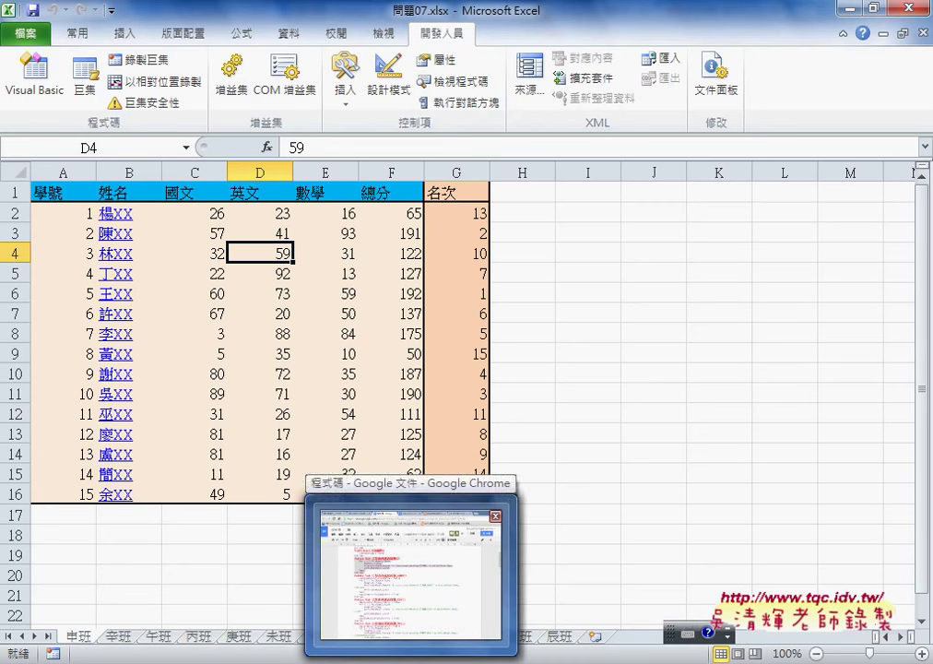
mouse_move(316, 663)
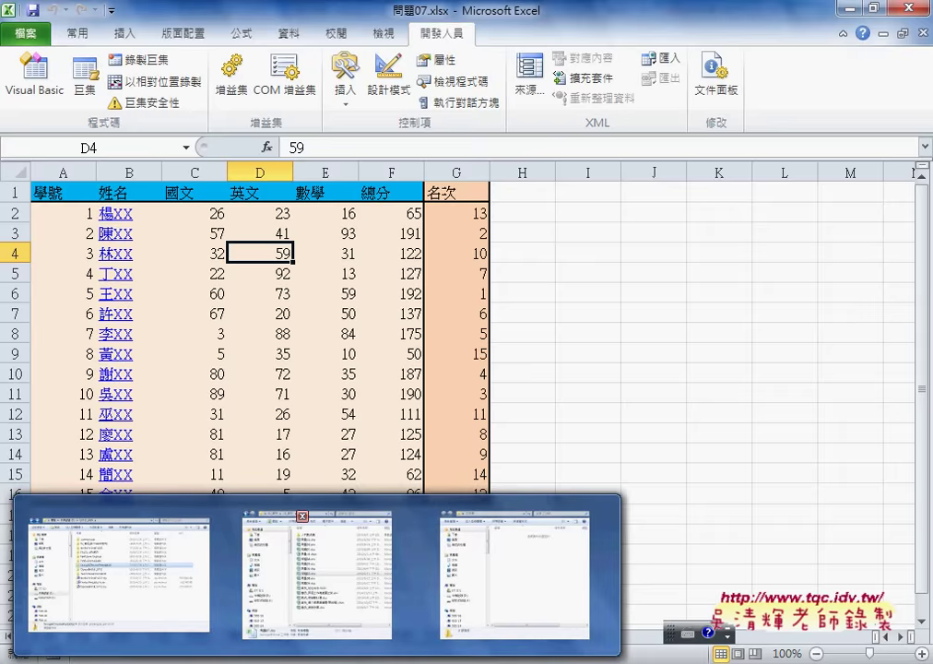
left_click(316, 663)
left_click_drag(461, 191, 303, 191)
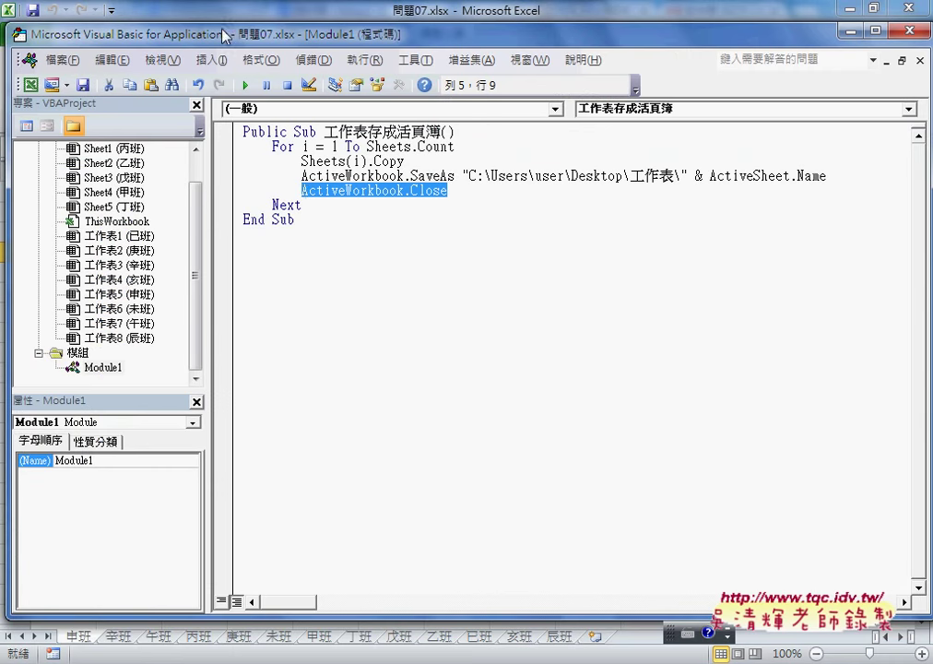
Step: Restore the VBA Editor window and start stepping through the macro line by line with F8
double_click(176, 31)
left_click(617, 195)
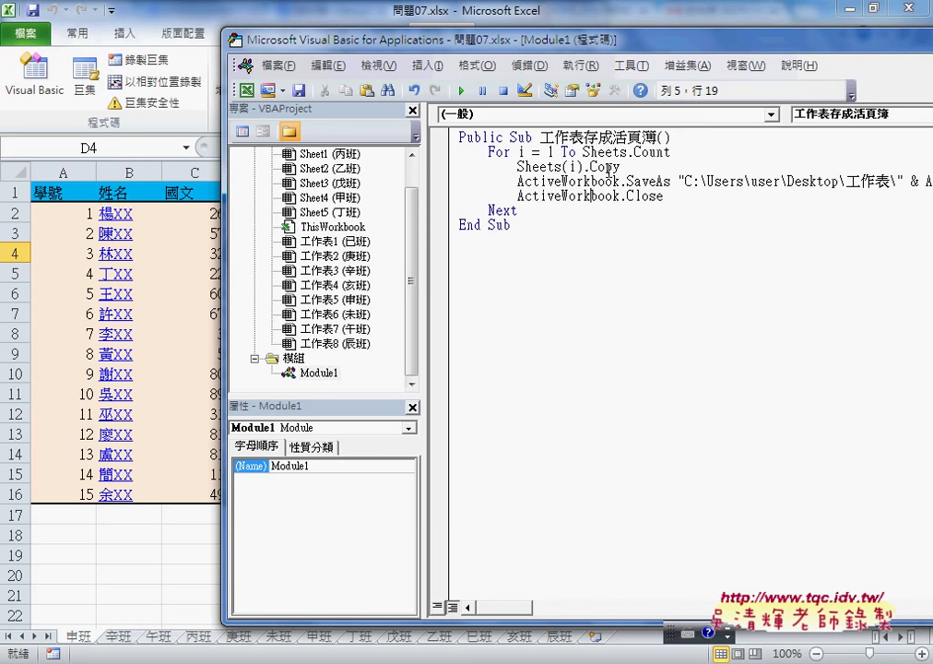
key("F8")
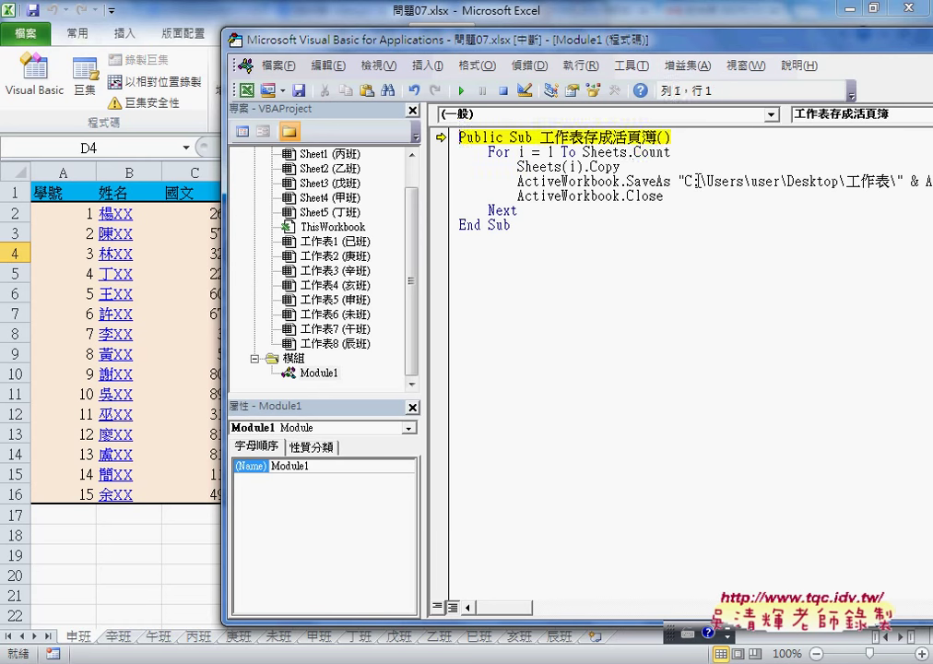
key("F8")
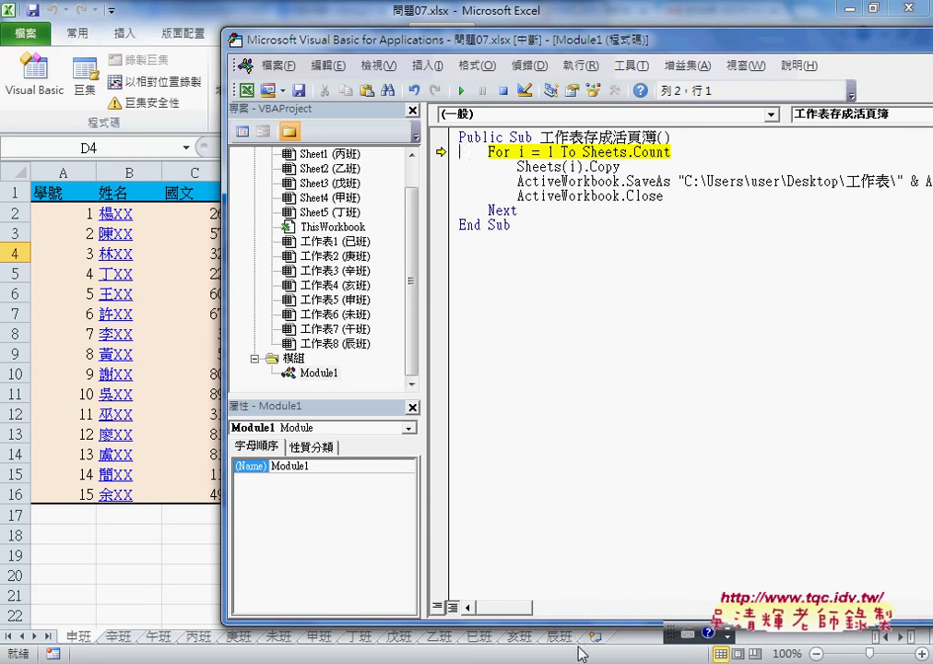
Step: Confirm Sheets.Count is 13, step to the Sheets(i).Copy line, and shorten the code window
left_click(596, 154)
left_click_drag(584, 153, 671, 153)
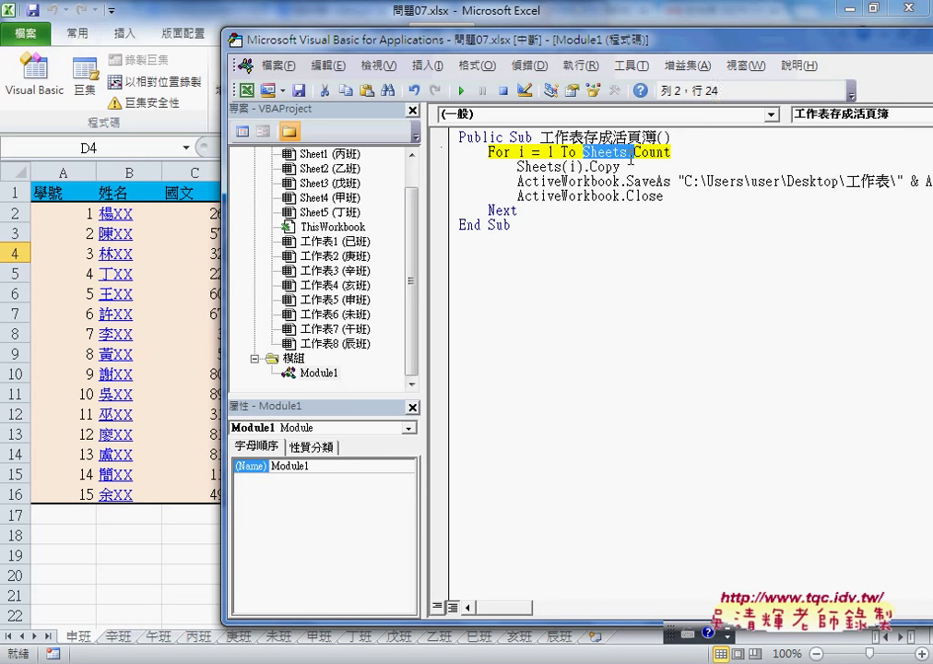
left_click(642, 153)
double_click(643, 153)
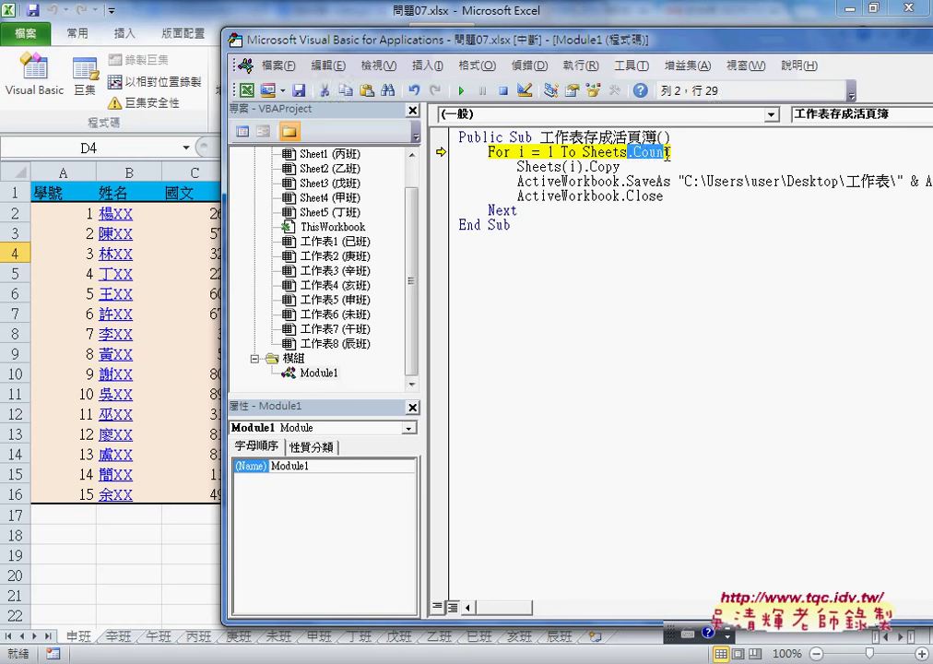
left_click(640, 153)
mouse_move(639, 152)
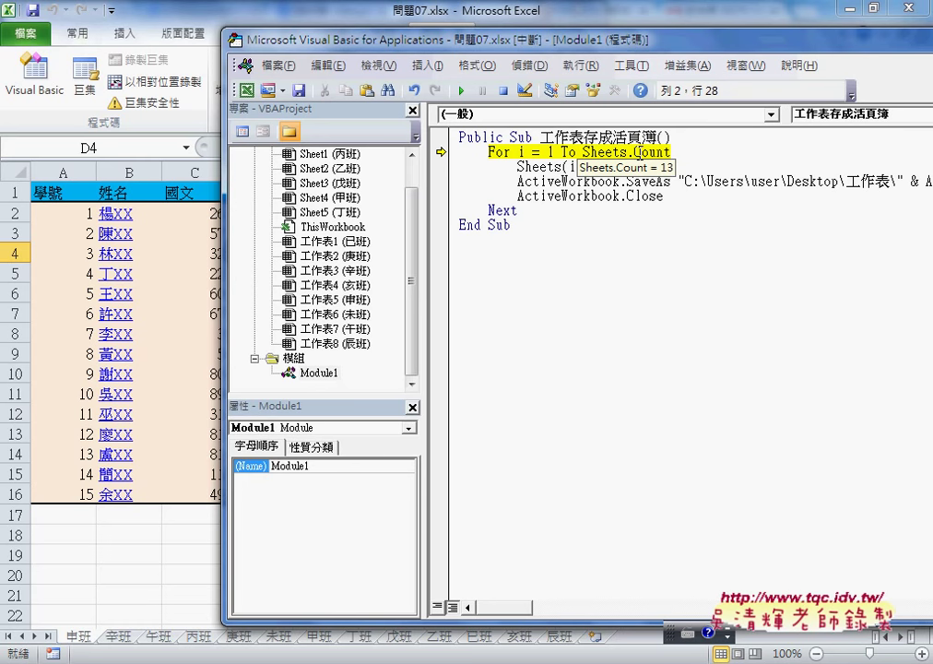
key("F8")
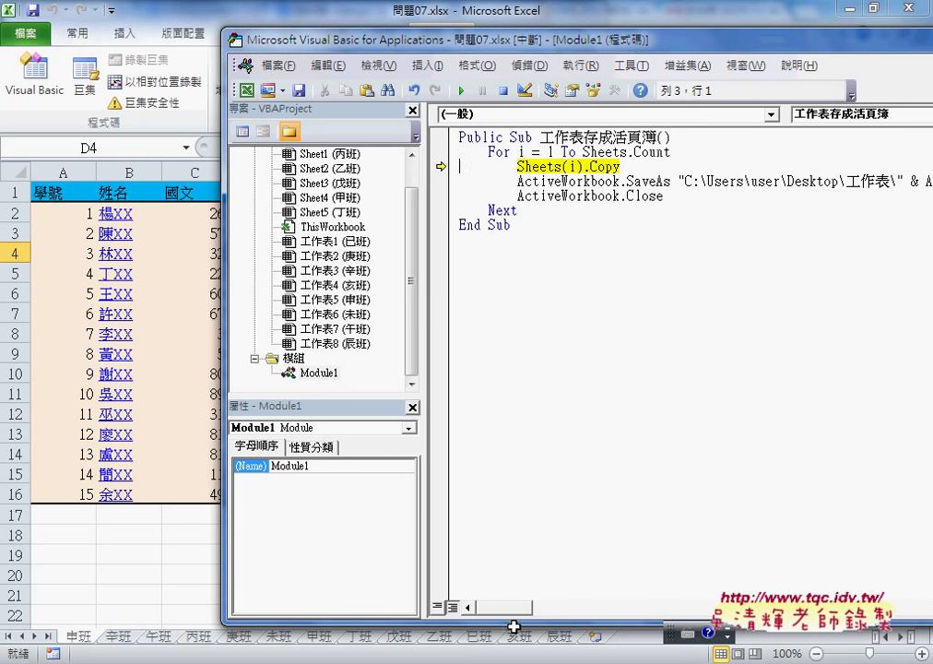
left_click_drag(514, 621, 514, 564)
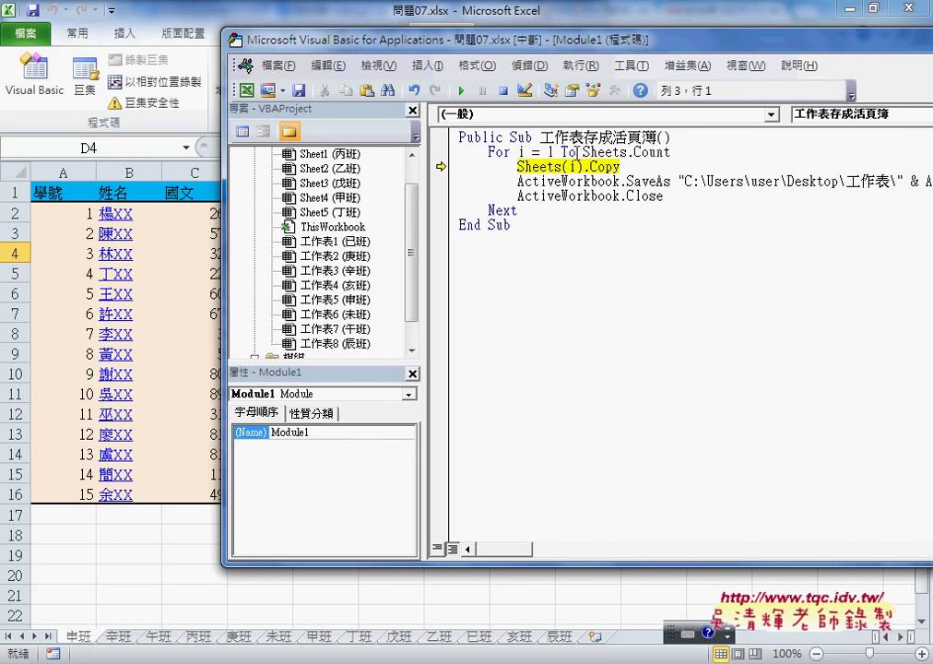
Step: Run Sheets(i).Copy, creating workbook 活頁簿1 that holds only the 申班 sheet
key("F8")
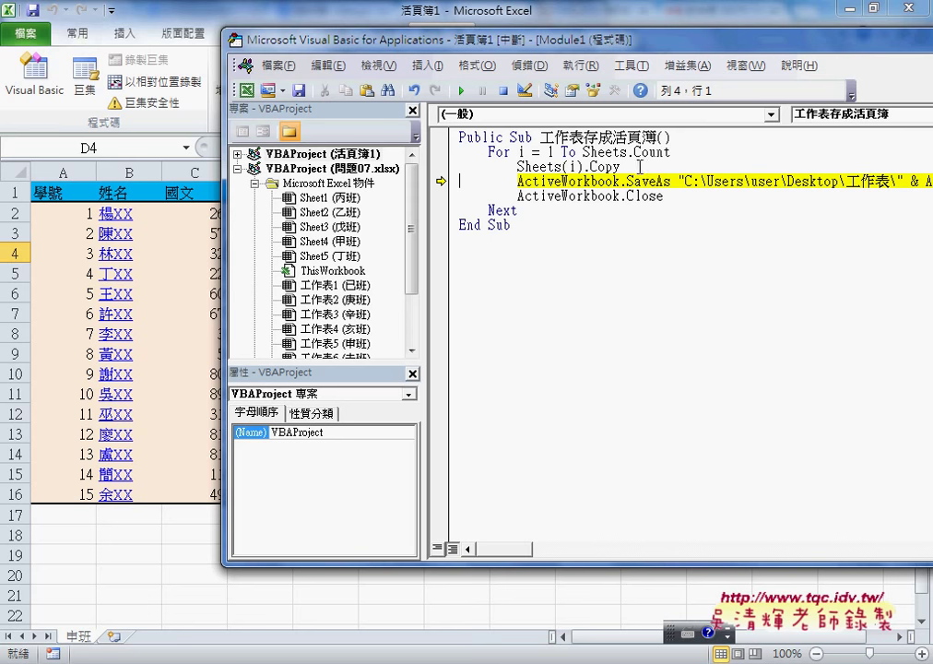
left_click_drag(646, 167, 518, 167)
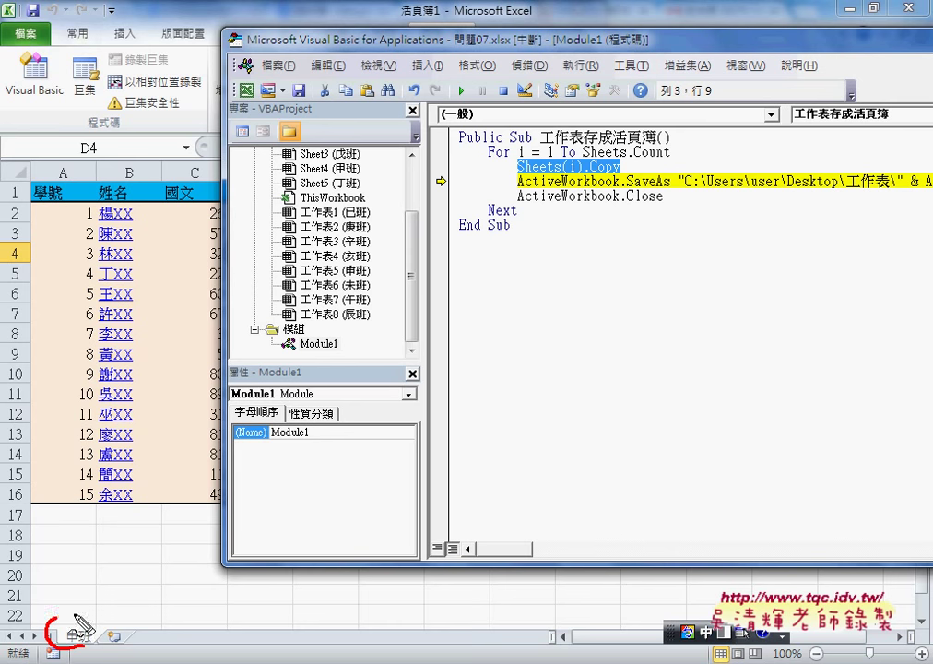
left_click_drag(81, 626, 109, 631)
left_click_drag(400, 614, 577, 659)
mouse_move(577, 658)
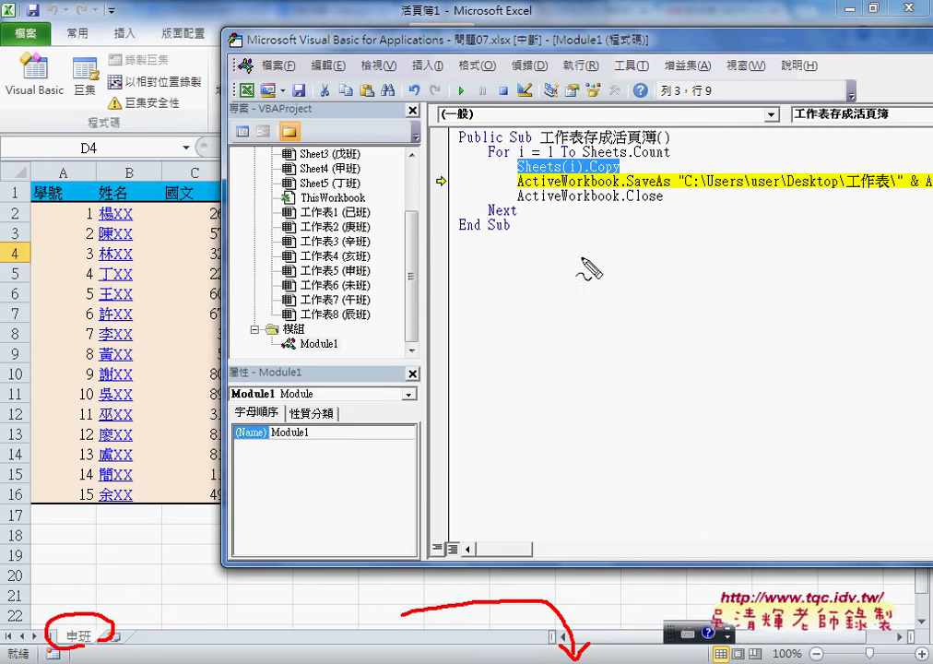
left_click_drag(440, 5, 444, 21)
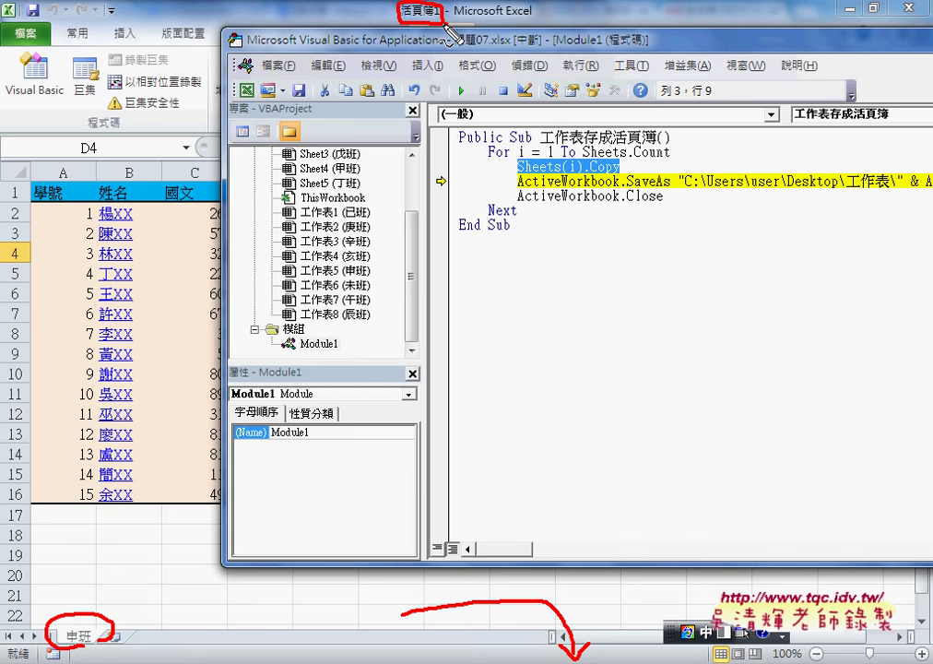
Step: View 活頁簿1 in Excel, then return to the VBA Editor and enlarge its window
key("alt+F11")
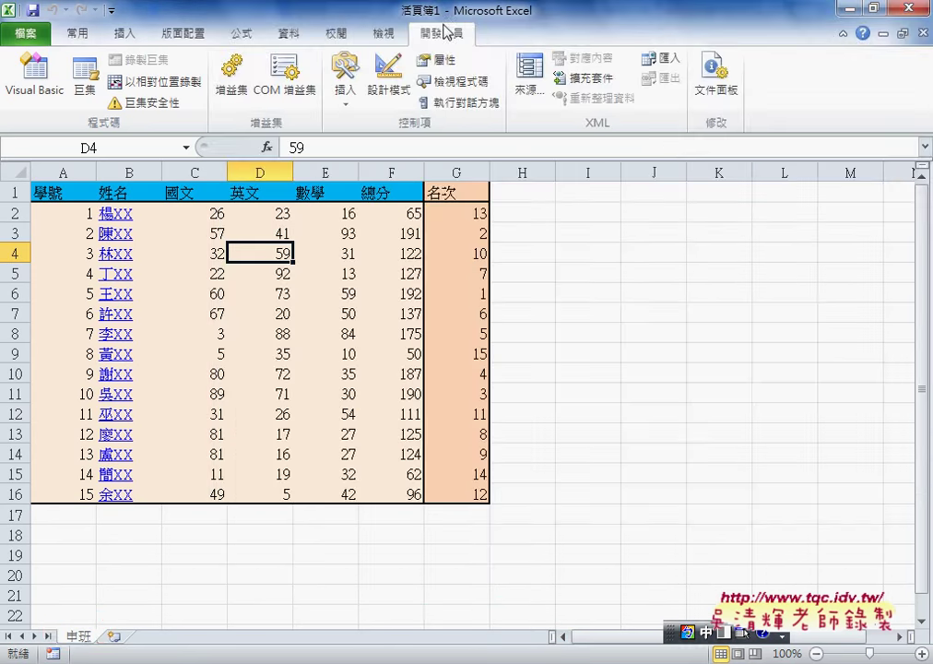
key("alt+F11")
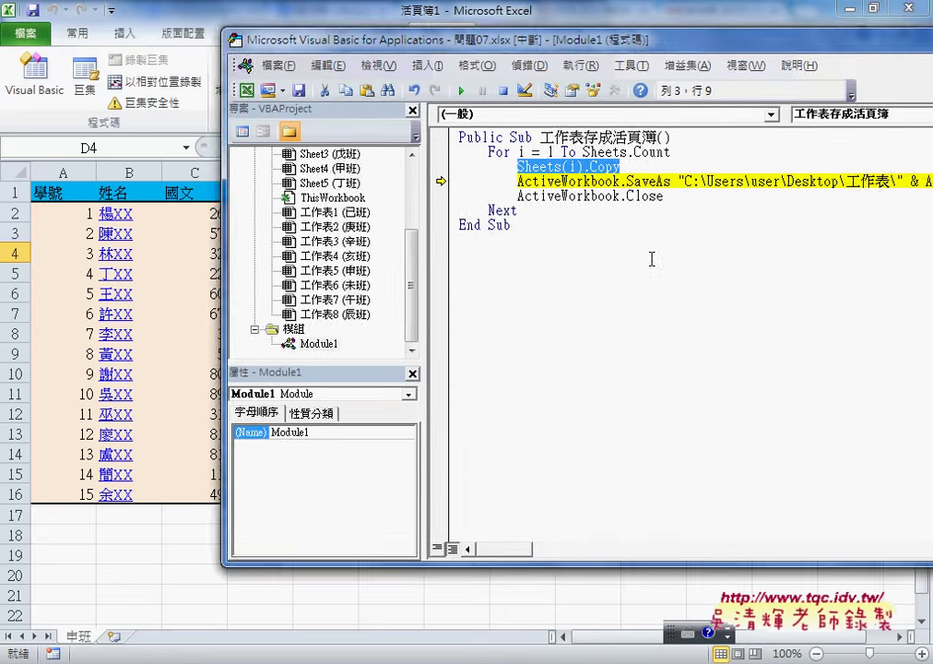
left_click_drag(498, 37, 412, 62)
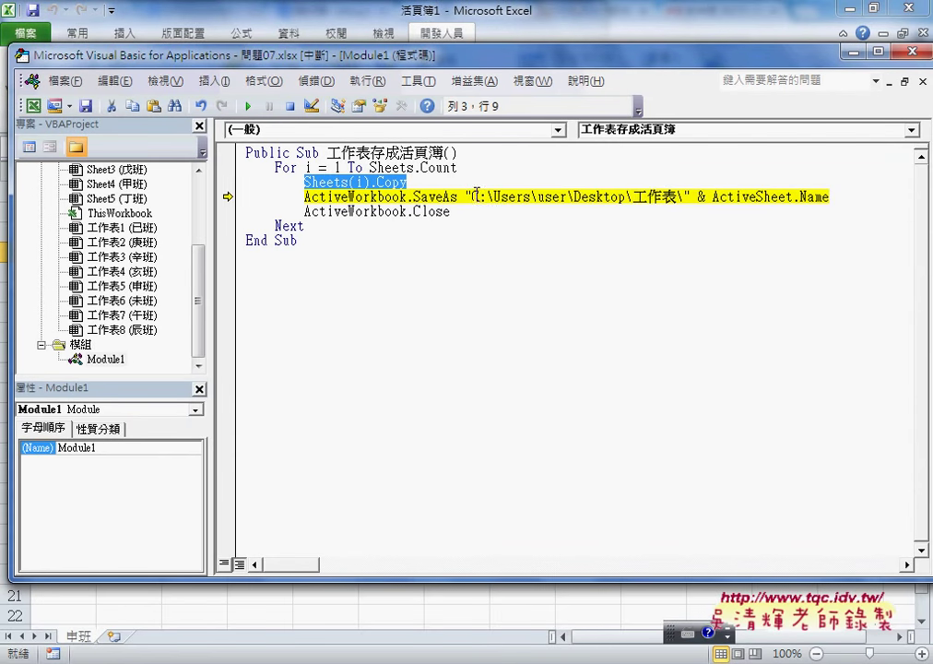
left_click_drag(472, 196, 681, 195)
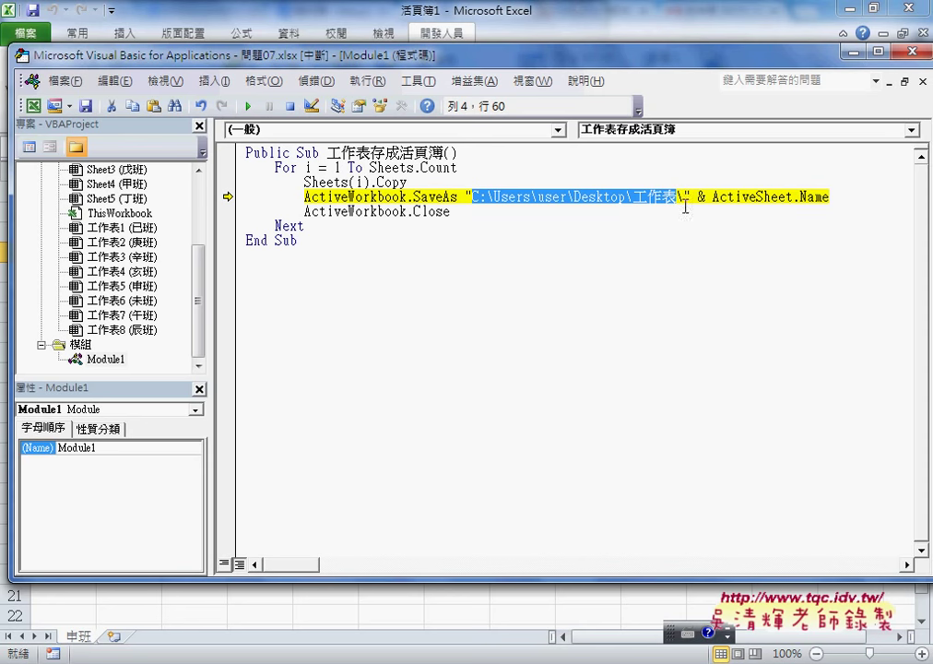
left_click(471, 198)
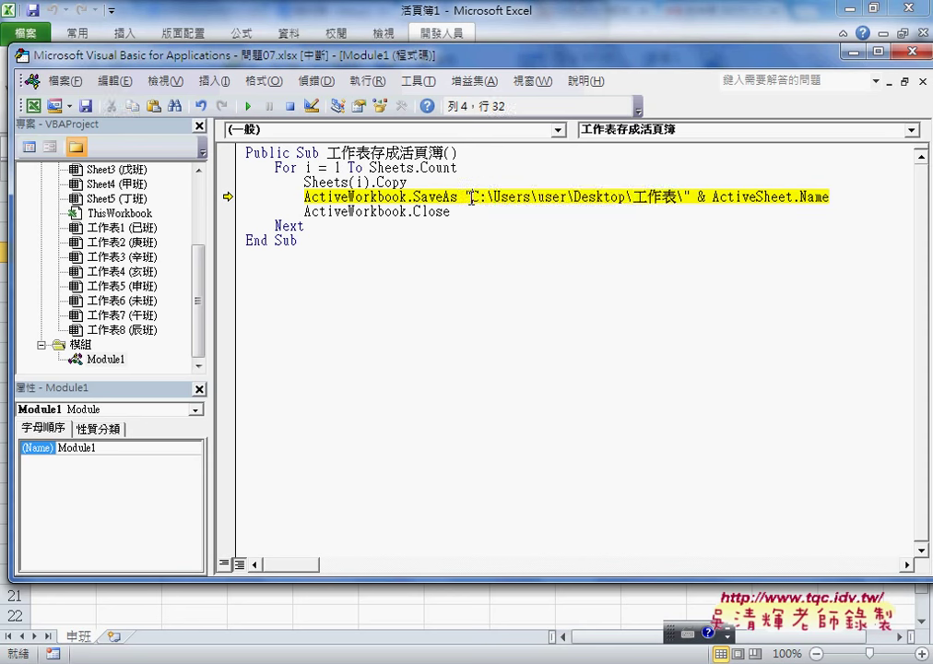
left_click_drag(471, 199, 670, 203)
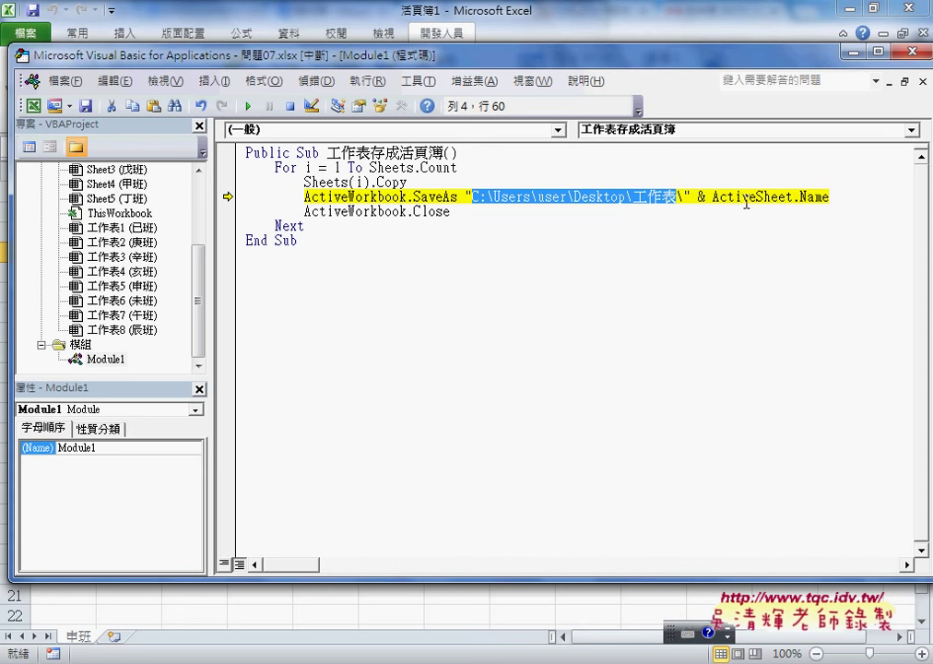
Step: Mark ActiveSheet.Name in SaveAs and point out the copied workbook's 申班 sheet tab in Excel
left_click_drag(712, 199, 765, 202)
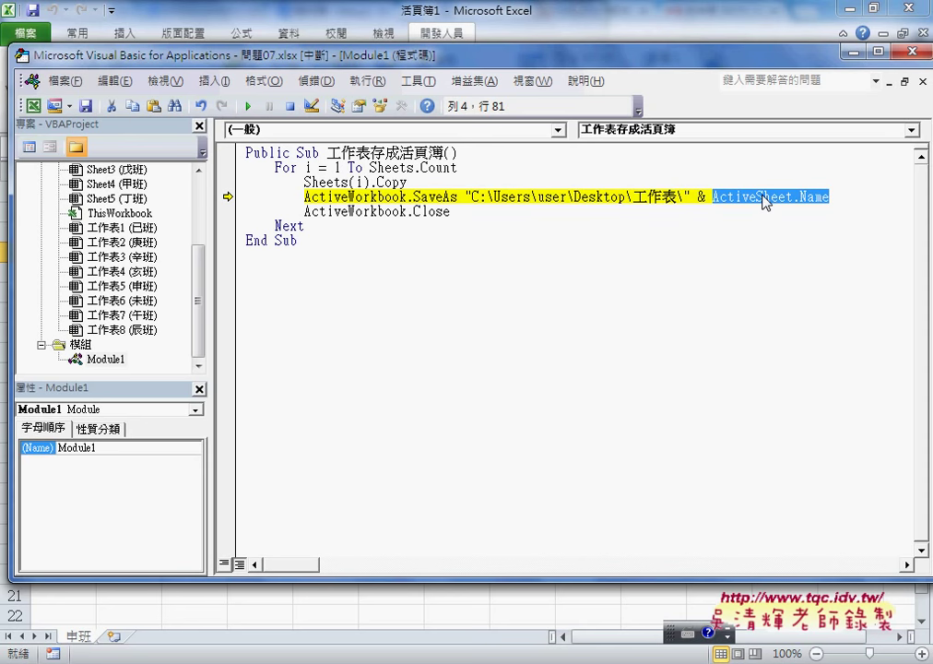
key("alt+F11")
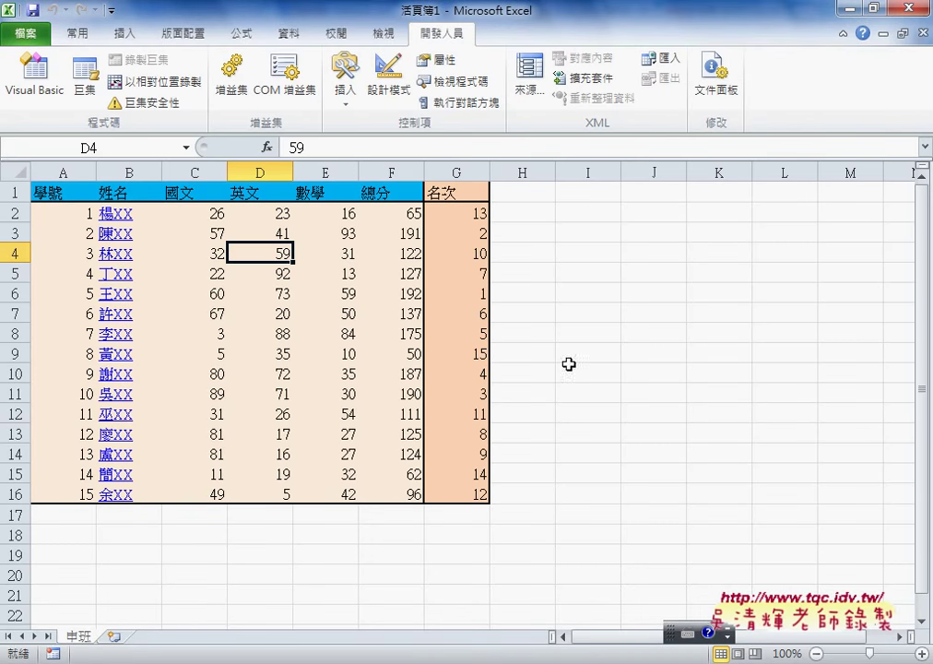
double_click(76, 632)
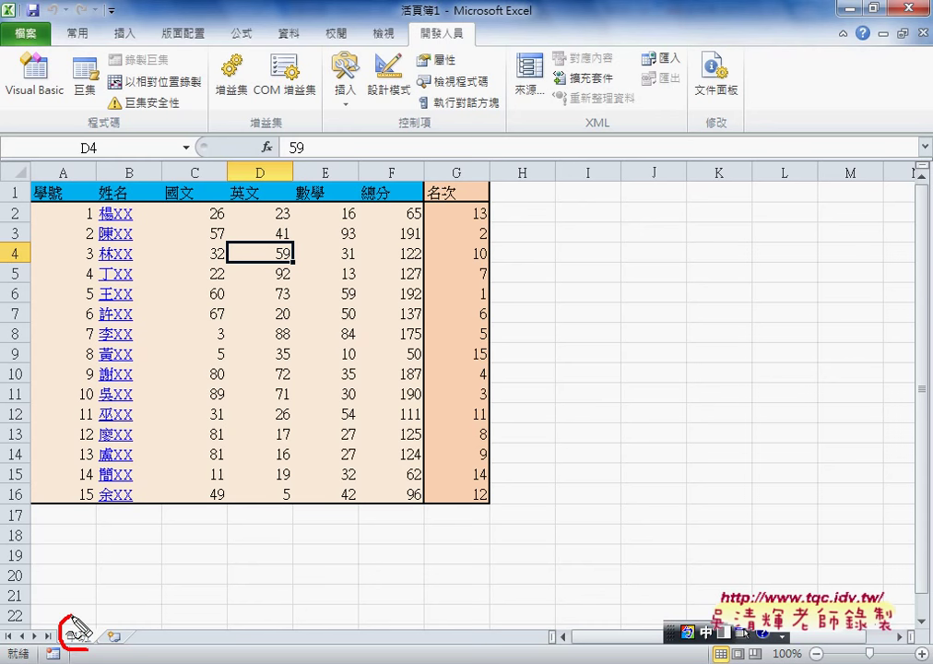
mouse_move(37, 554)
left_mouse_down()
mouse_move(71, 618)
mouse_move(73, 600)
left_mouse_up()
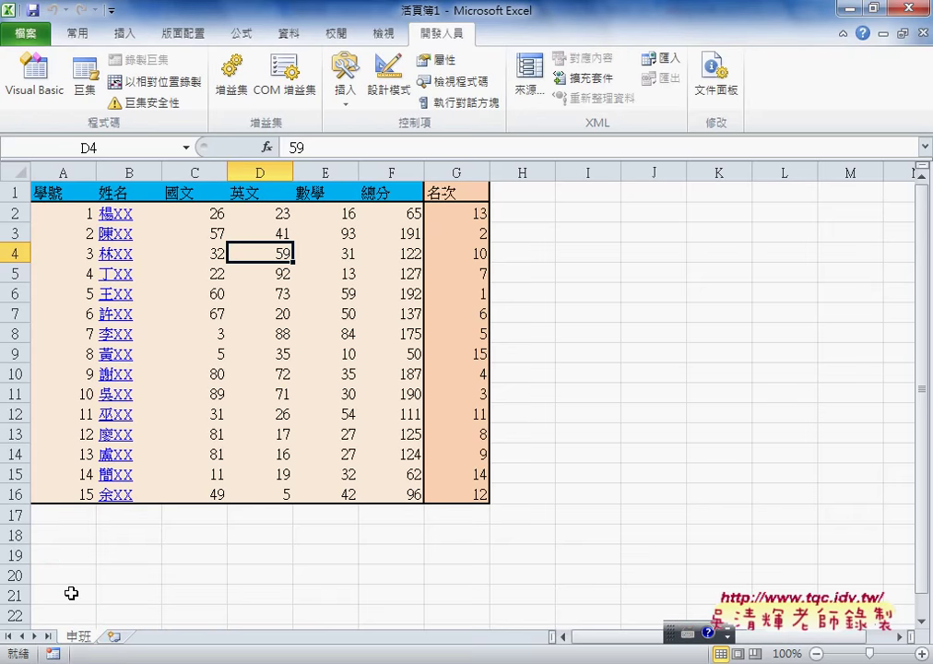
left_click(853, 8)
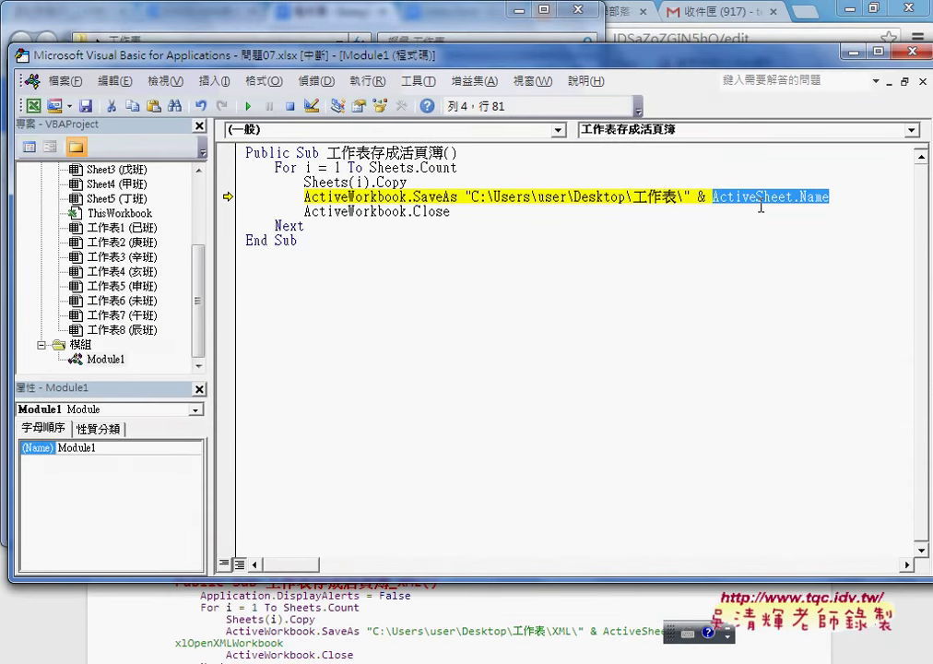
Step: Change the SaveAs file name from ActiveSheet.Name to Sheets(1).Name and resume the macro with F5
left_click_drag(712, 197, 757, 200)
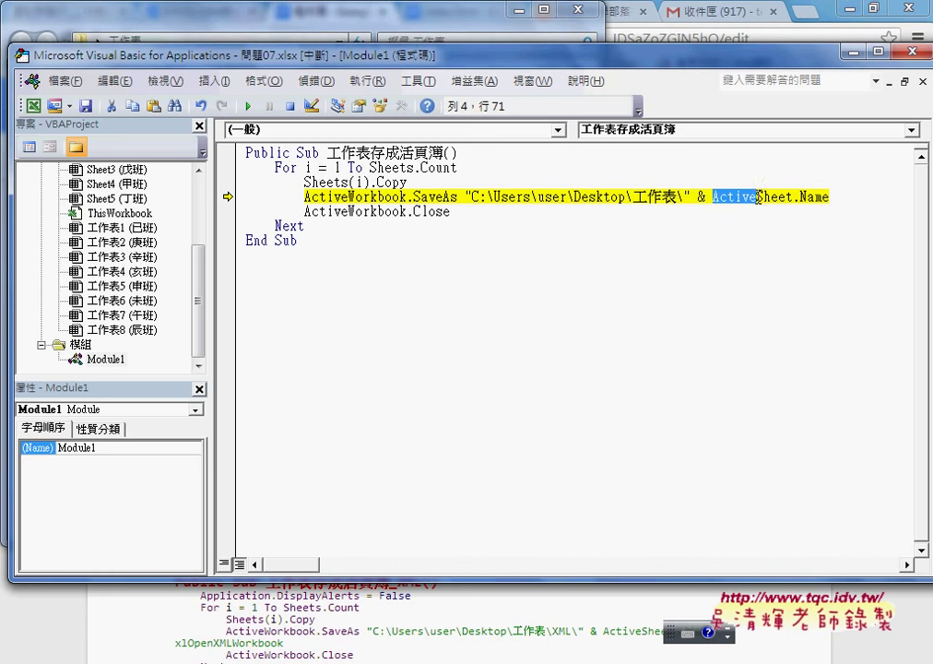
key("Delete")
key("Right")
key("Right")
key("Right")
key("Right")
key("Right")
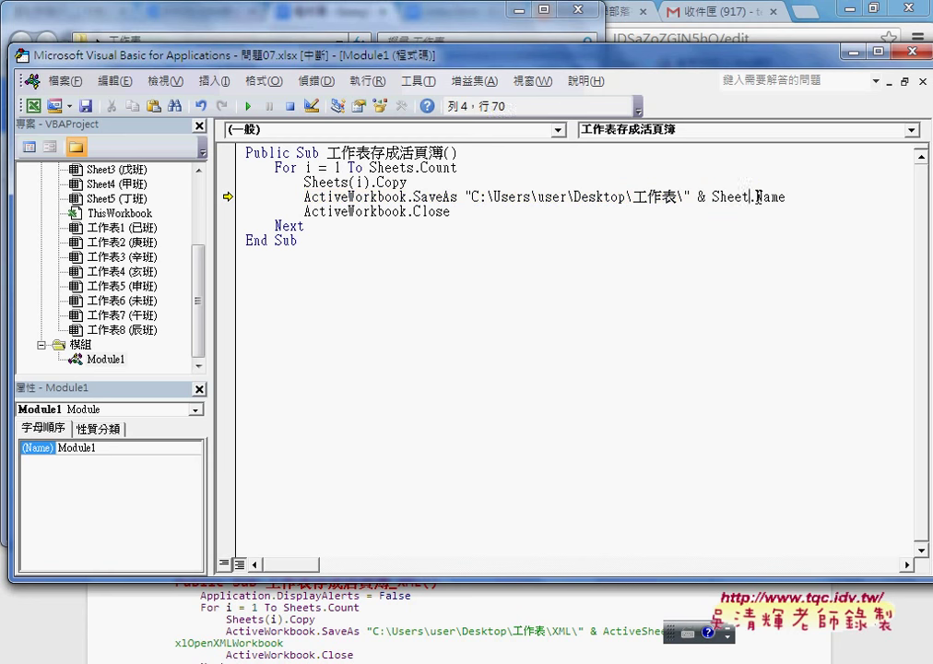
type("s")
type("(1)")
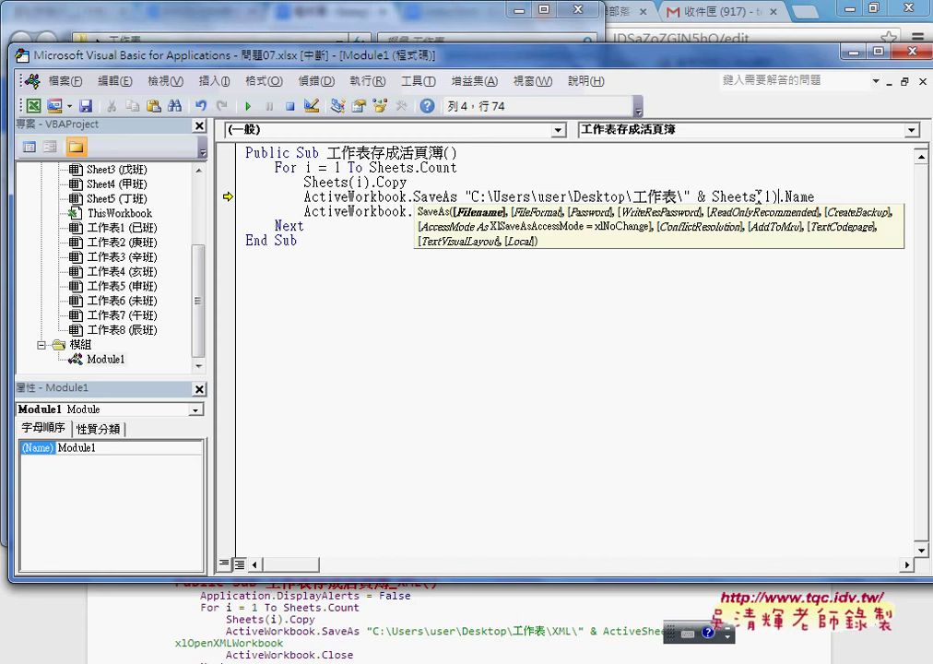
key("Up")
key("Up")
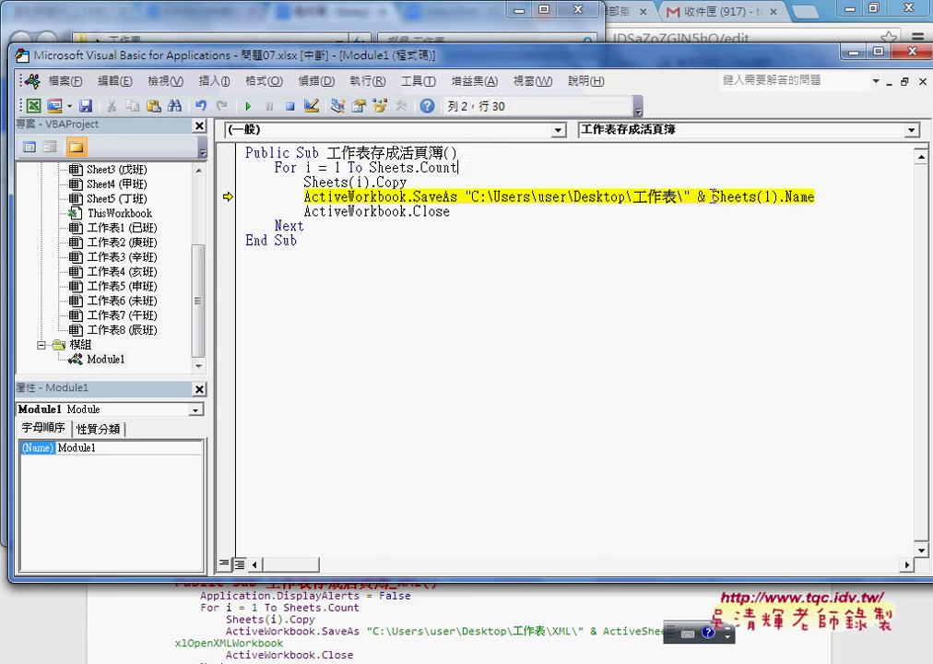
left_click_drag(713, 197, 777, 201)
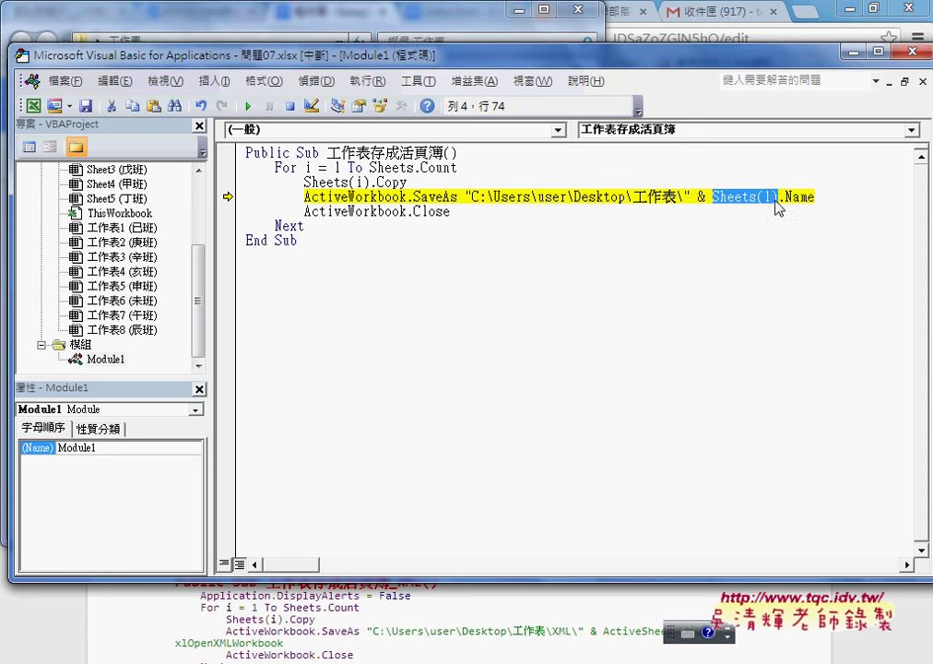
left_click_drag(757, 200, 752, 200)
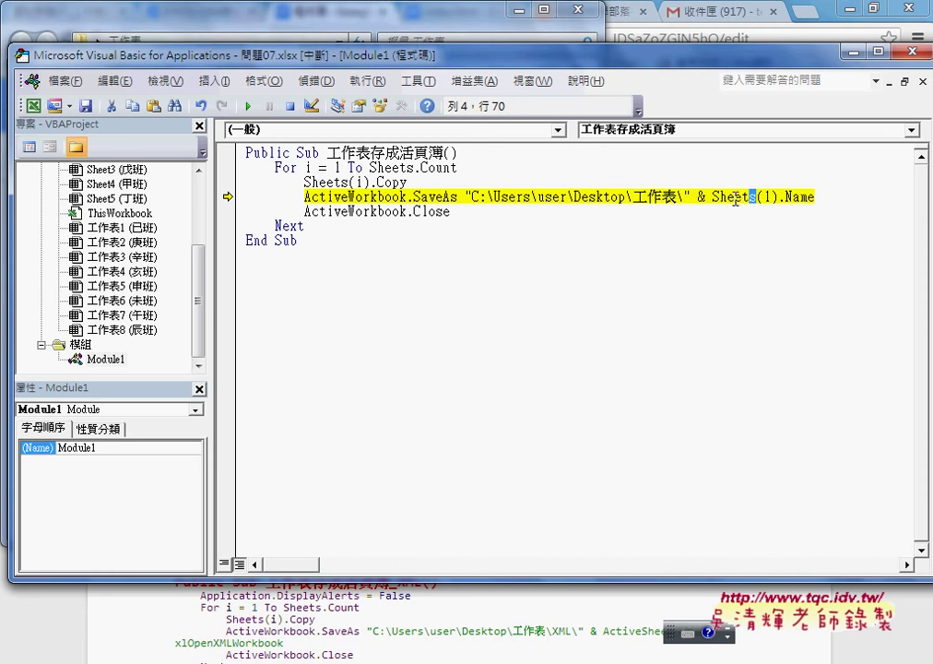
left_click(766, 243)
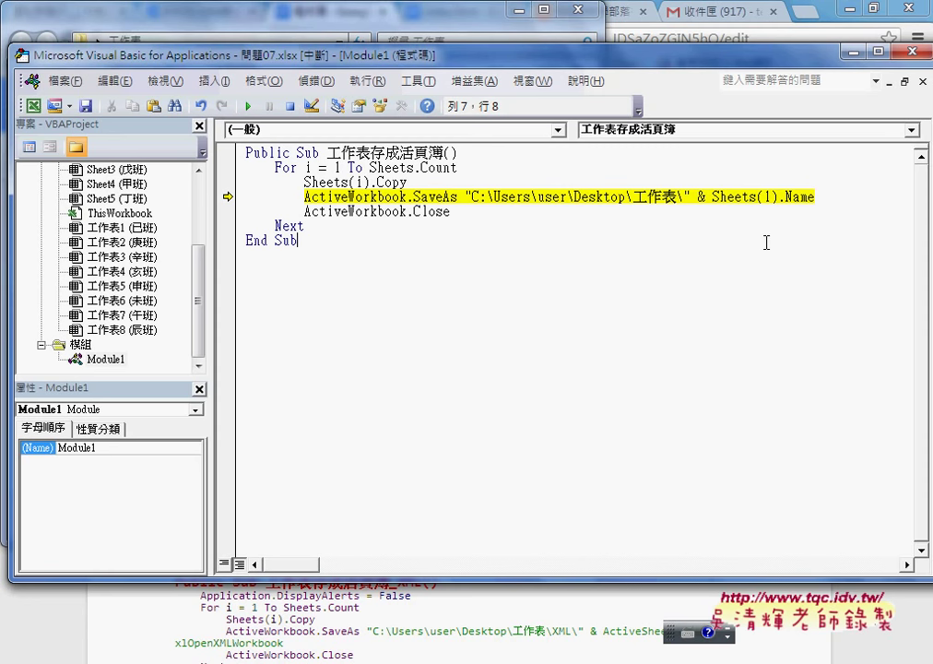
key("F5")
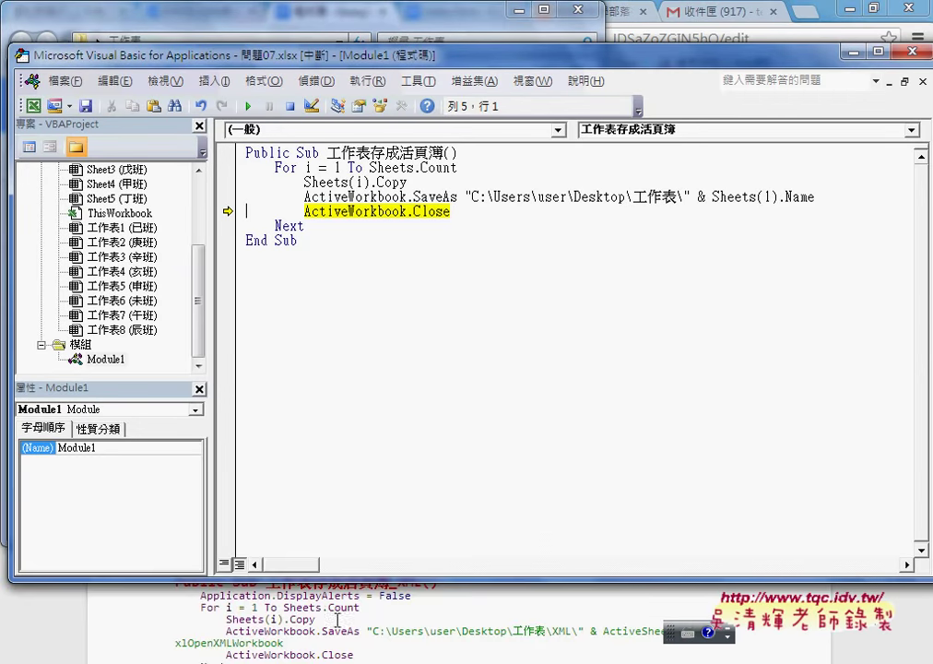
Step: Check that the desktop 工作表 folder now has 申班.xlsx, then bring the paused macro code forward
mouse_move(277, 660)
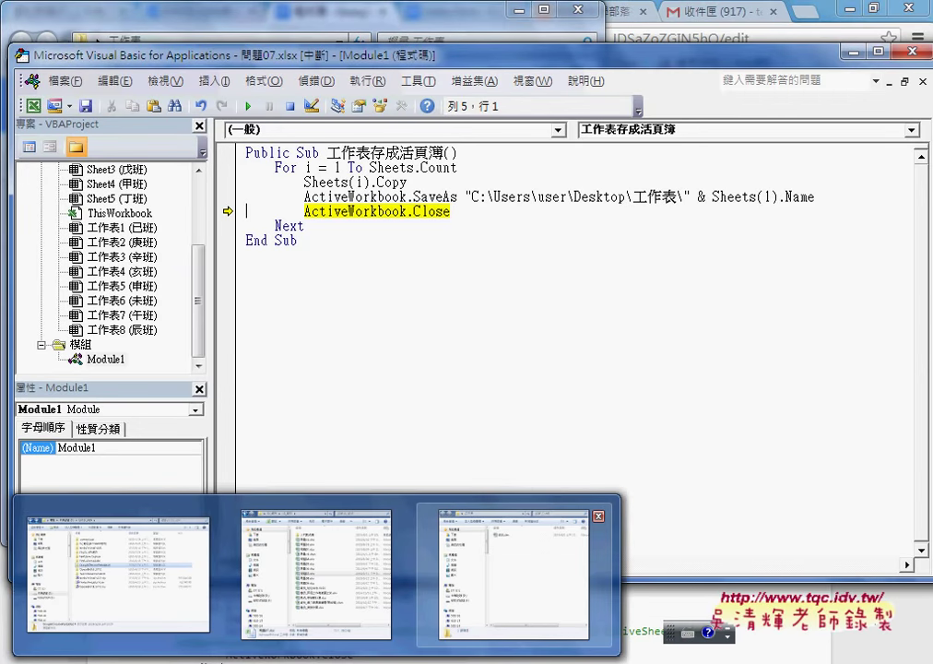
left_click(493, 598)
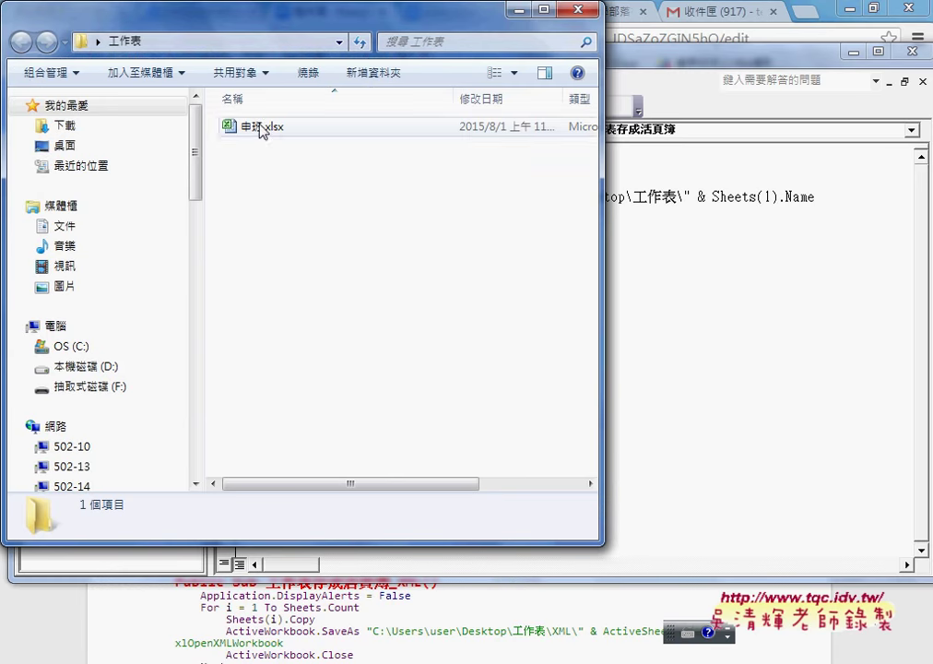
left_click_drag(601, 220, 406, 221)
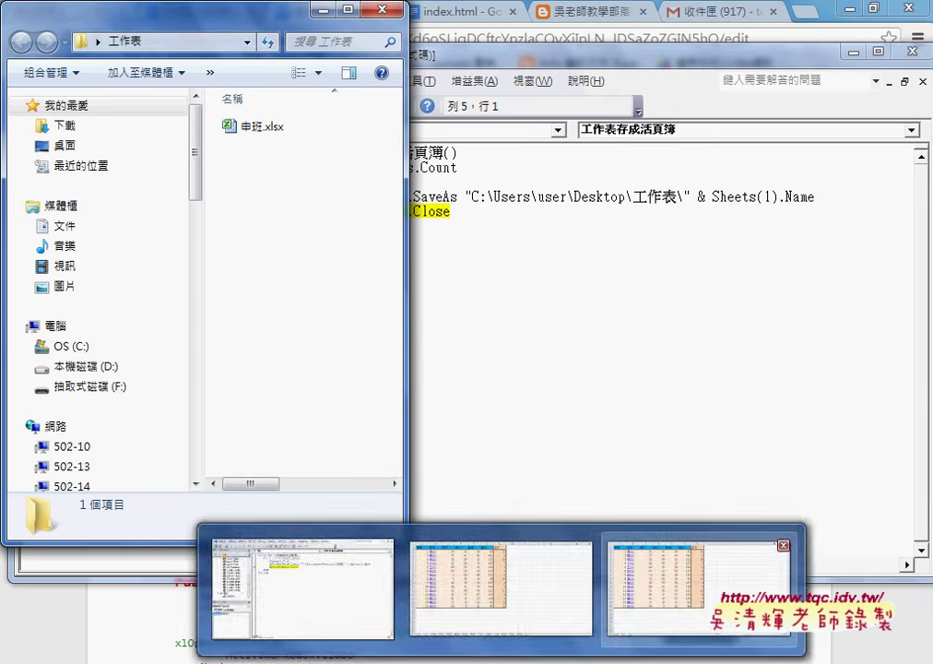
left_click(687, 601)
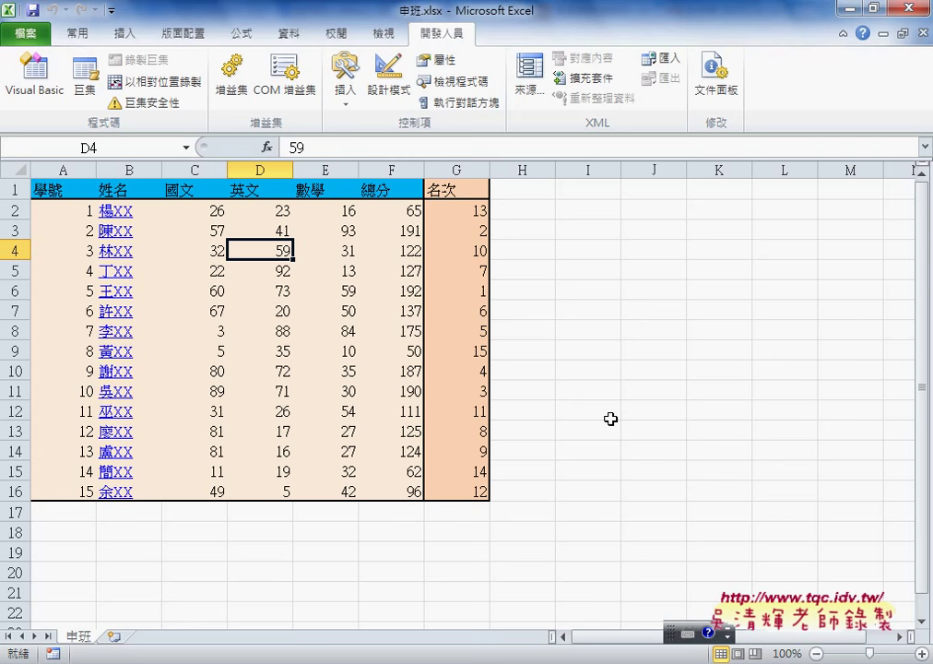
left_click(848, 8)
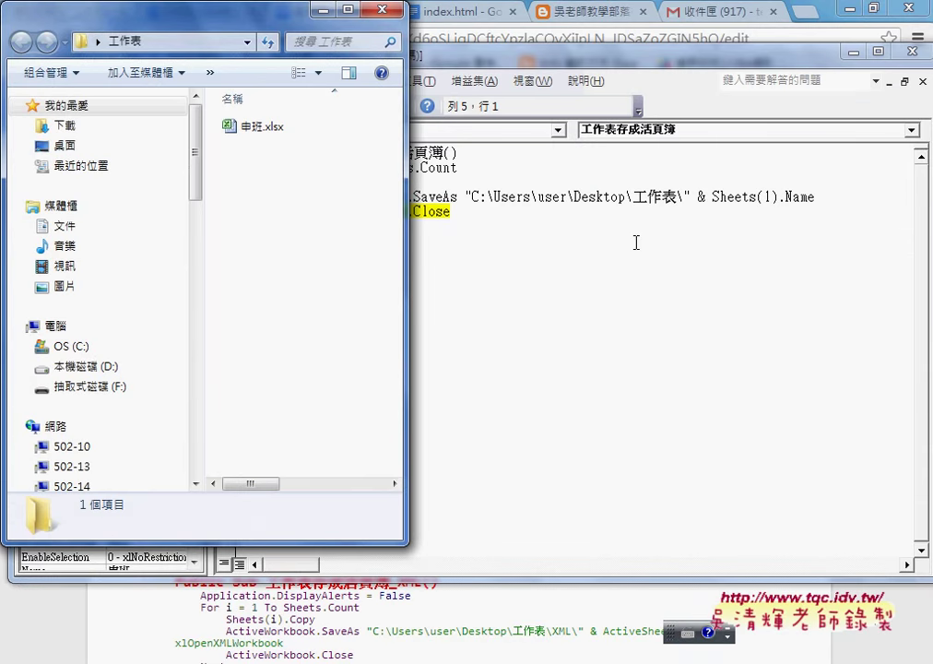
left_click(636, 242)
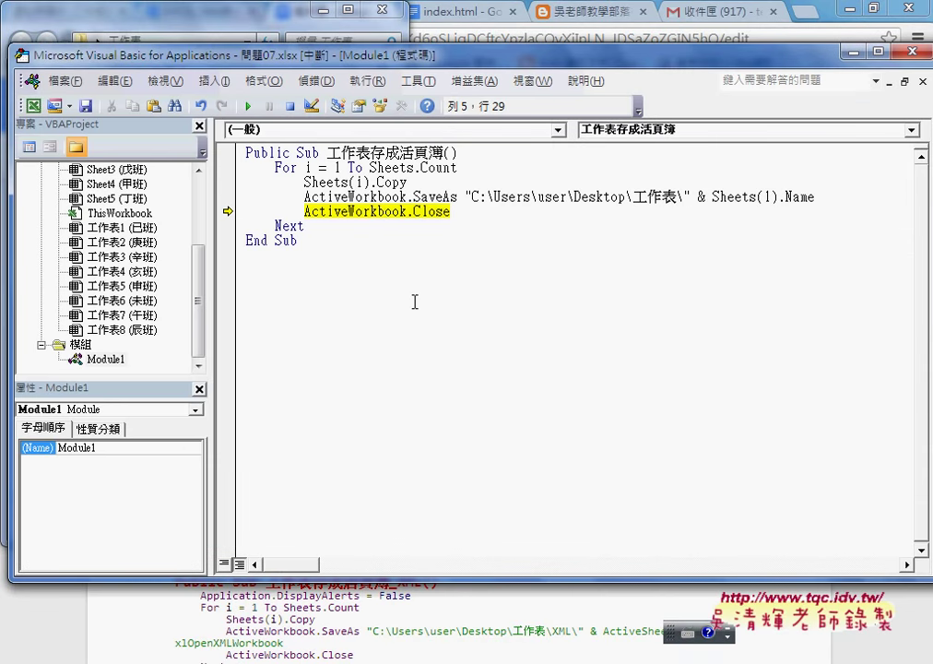
Step: Rewrite the Close line from ActiveWorkbook.Close to Workbooks("").Close
left_click(510, 275)
left_click_drag(407, 211, 305, 212)
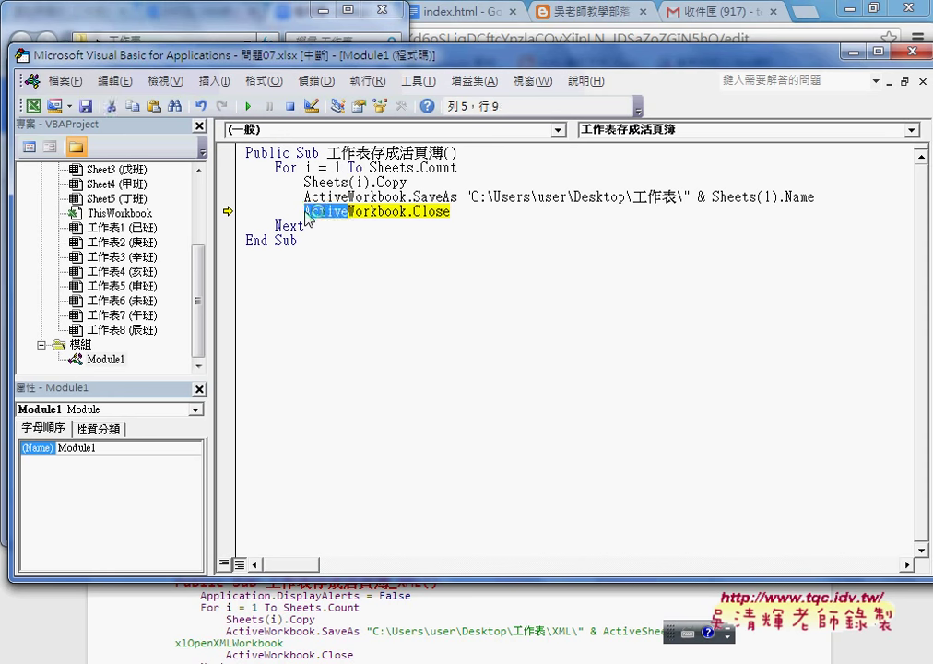
key("Delete")
key("Right")
key("Right")
key("Right")
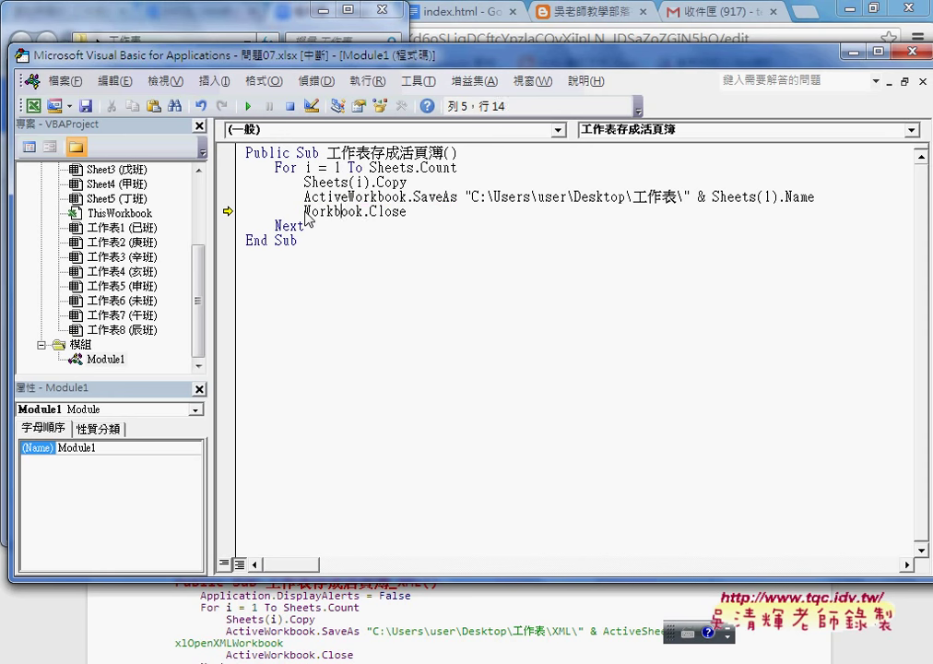
key("Right")
key("Right")
key("Right")
type("s")
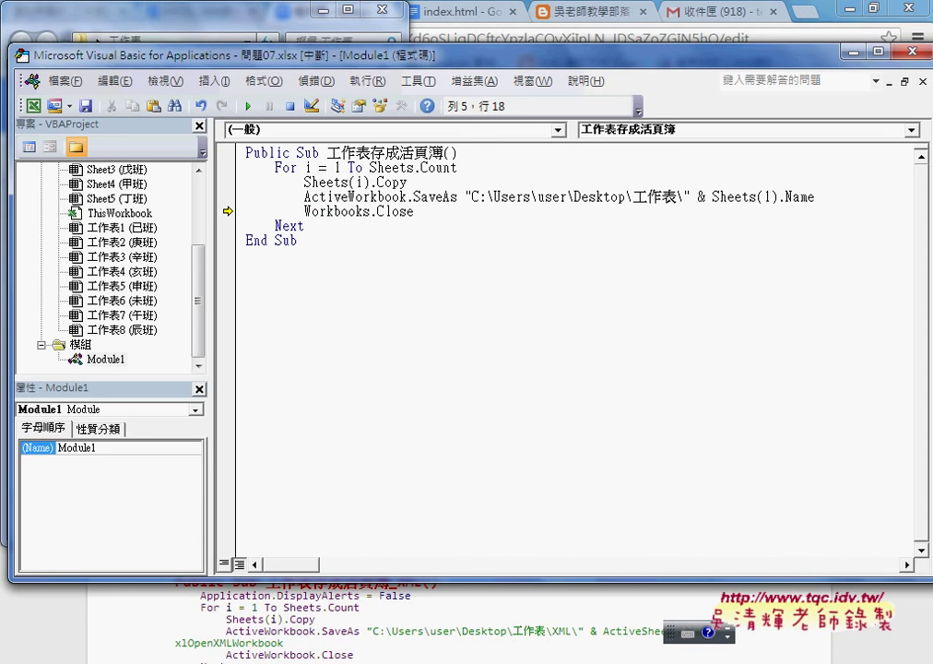
type("()")
key("Left")
type("\"\"")
key("Left")
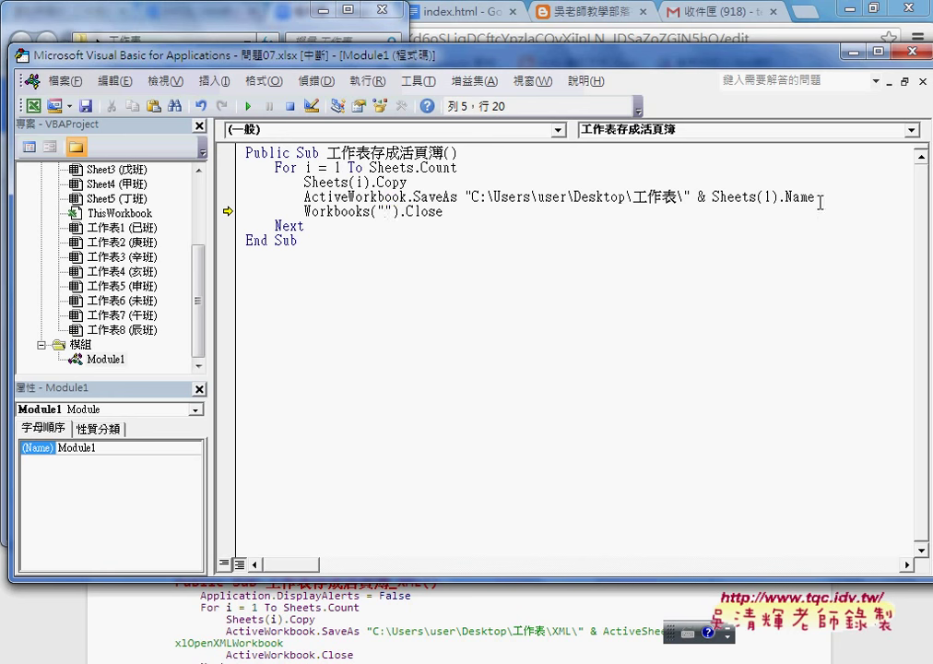
Step: Paste Sheets(1).Name into Workbooks() so the line reads Workbooks(Sheets(1).Name).Close
left_click_drag(816, 196, 712, 196)
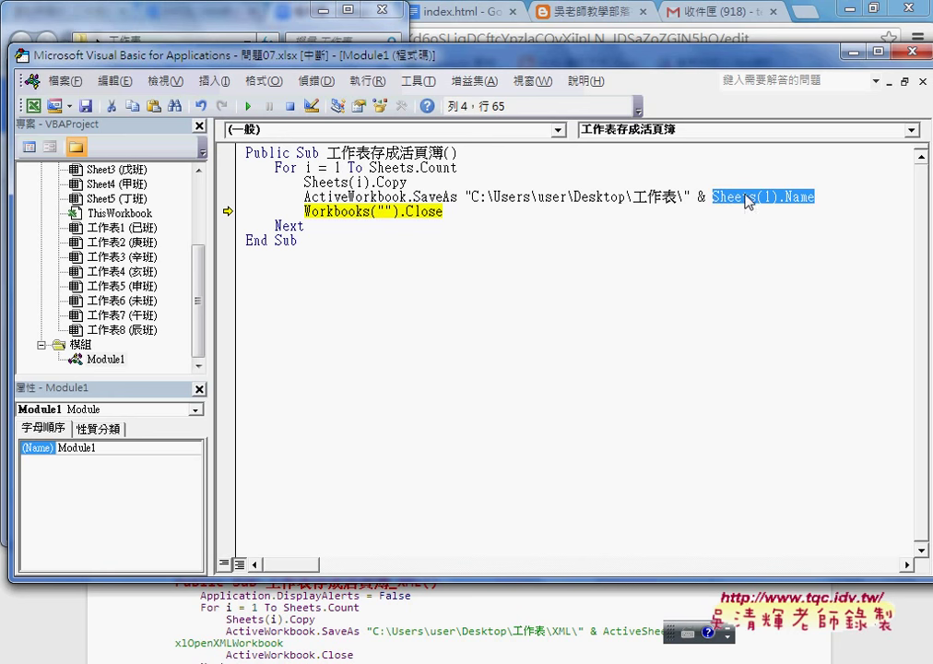
right_click(764, 195)
left_click(793, 229)
double_click(381, 211)
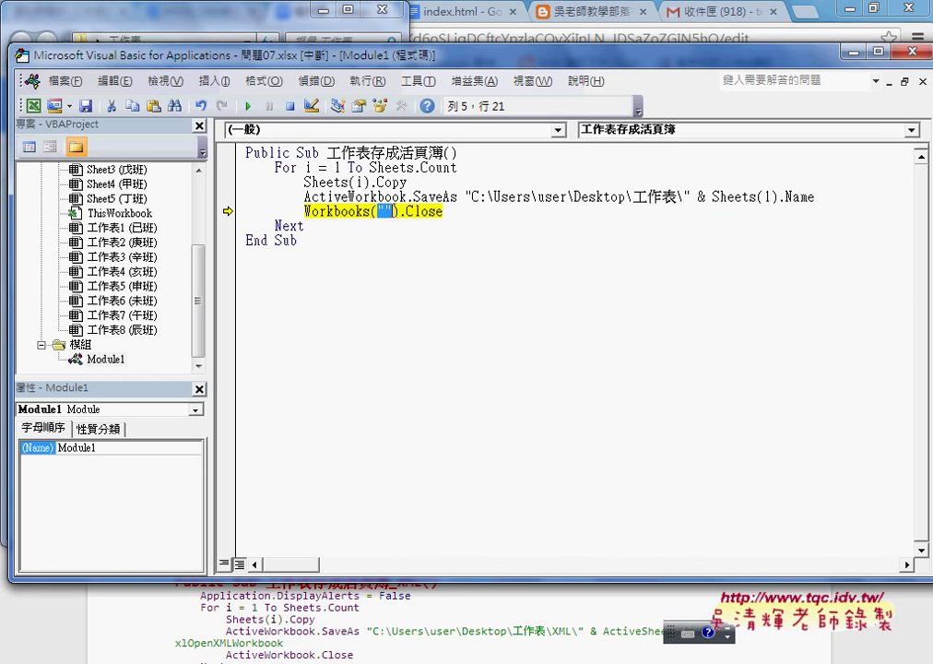
right_click(383, 211)
left_click(450, 261)
left_click(525, 273)
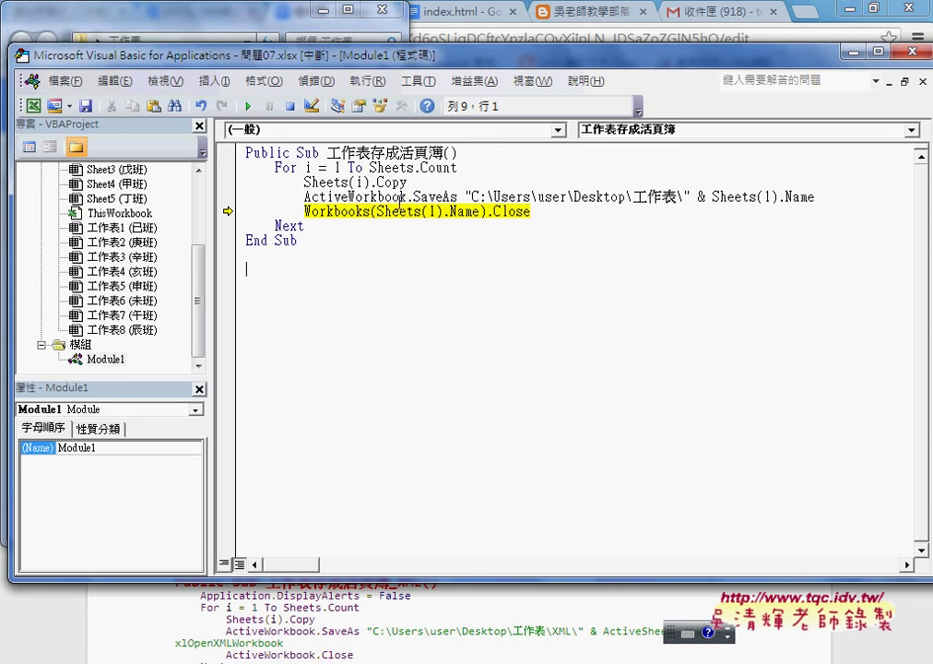
Step: Undo back to ActiveWorkbook.Close and execute the Close statement with F8
key("ctrl+z")
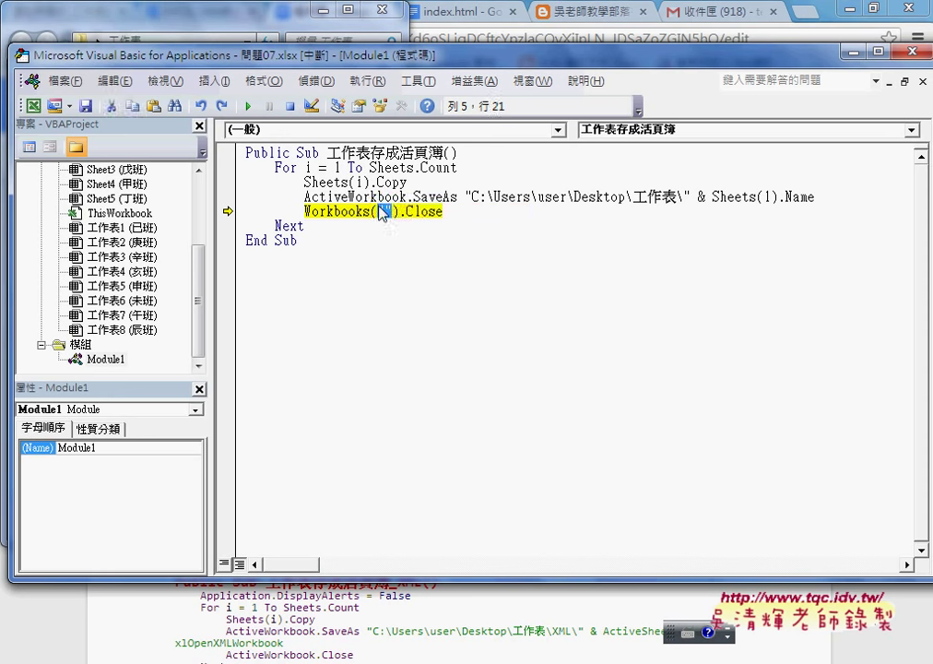
key("ctrl+z")
key("ctrl+z")
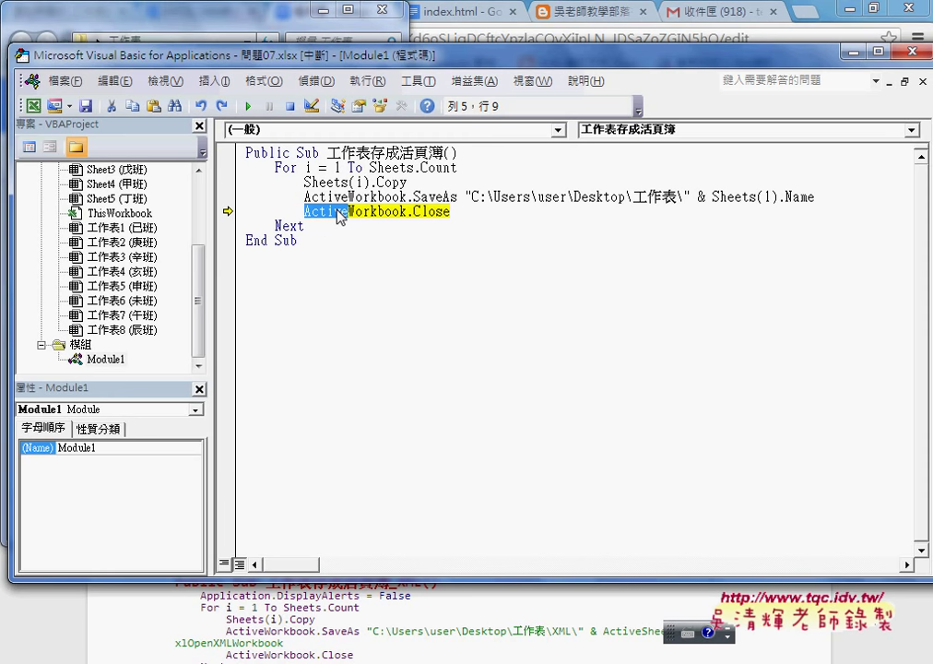
left_click(379, 247)
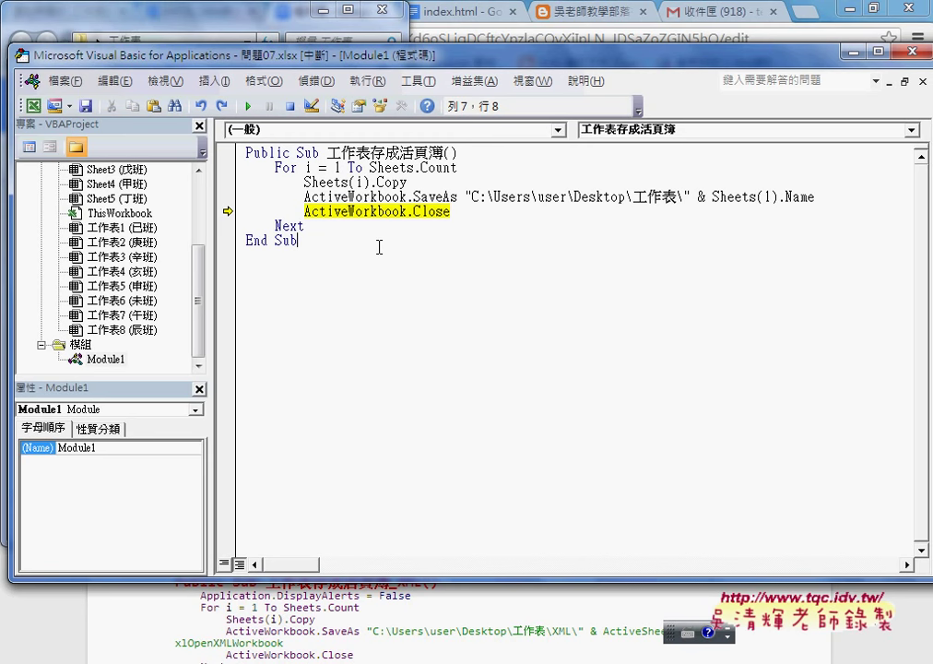
key("F8")
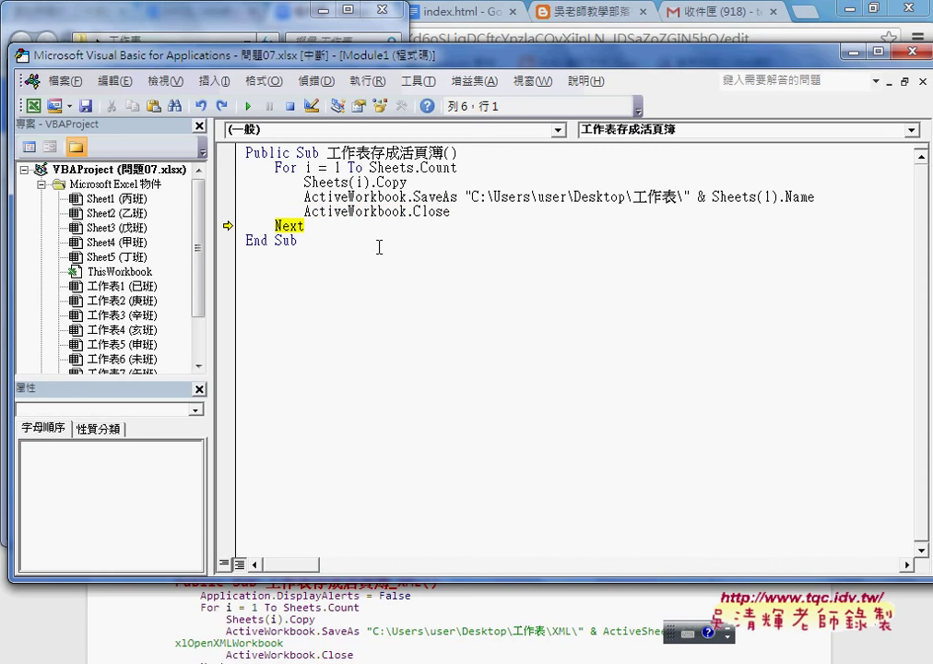
Step: Run the macro to completion, add a comma after Sheets(1).Name for parameter info, and open SaveAs help with F1
left_click(247, 106)
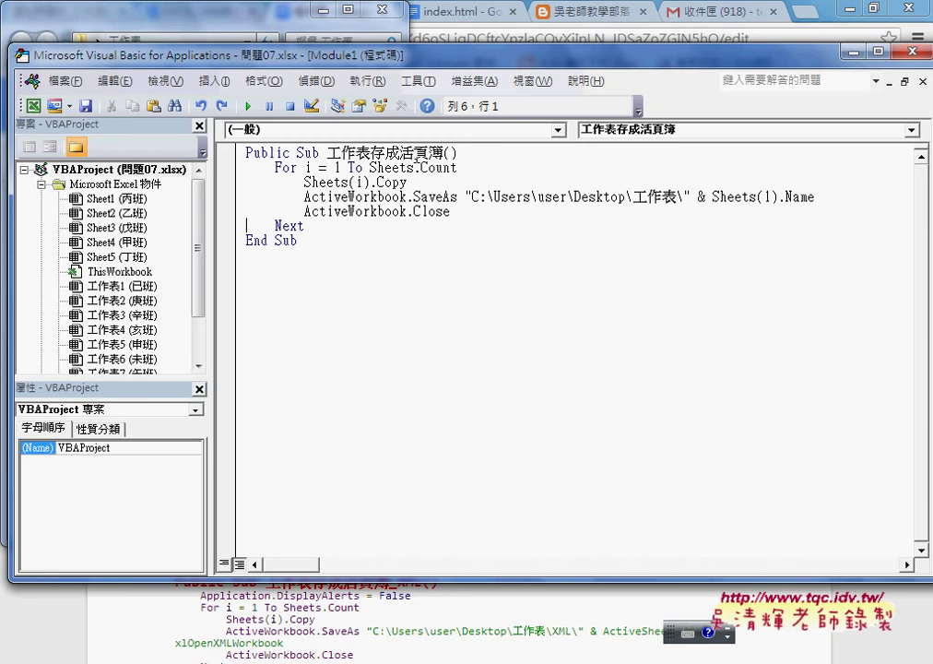
left_click(820, 196)
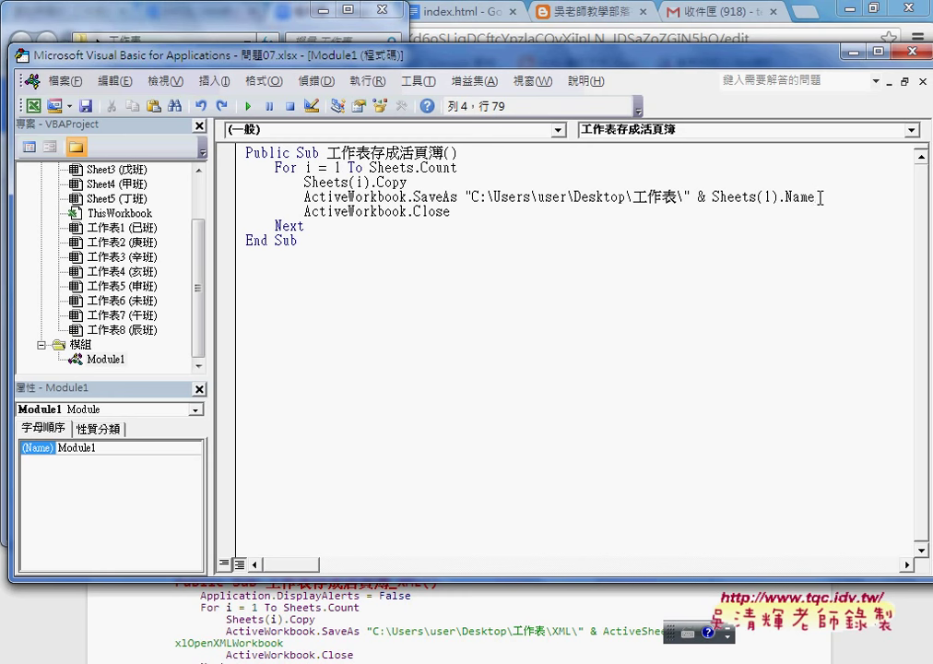
type(",")
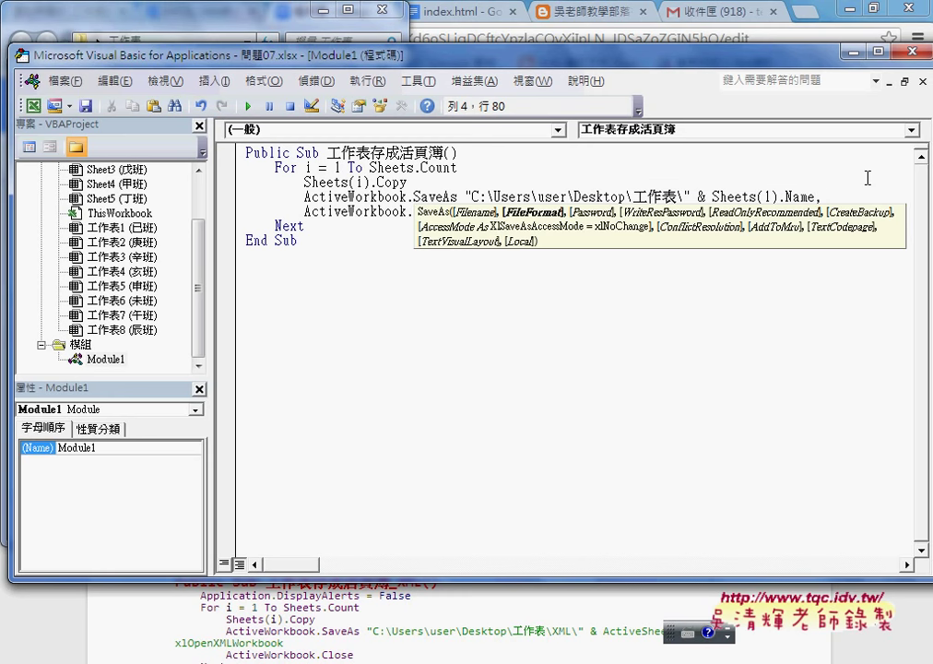
left_click(428, 196)
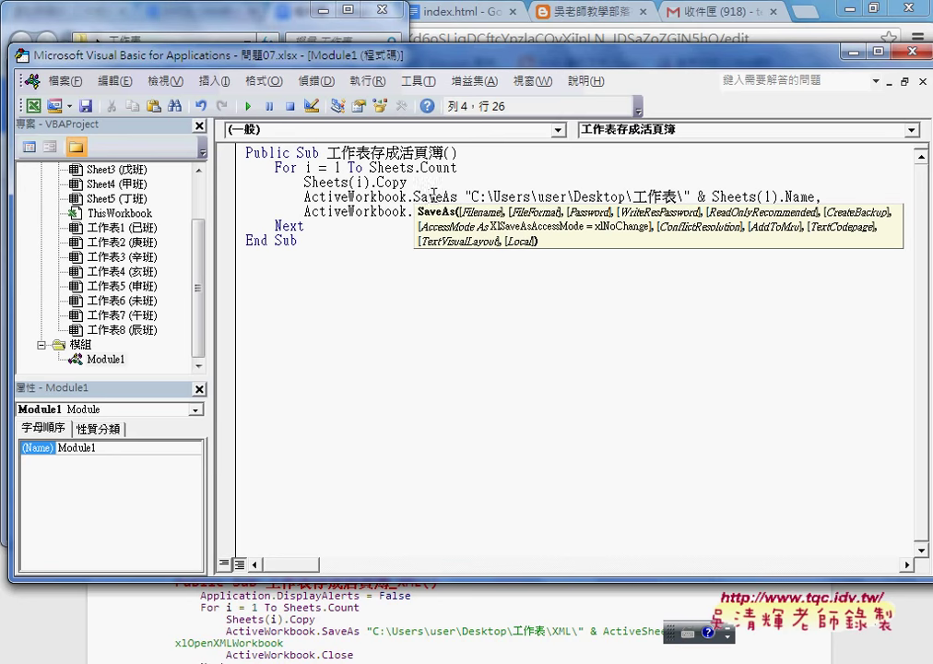
key("F1")
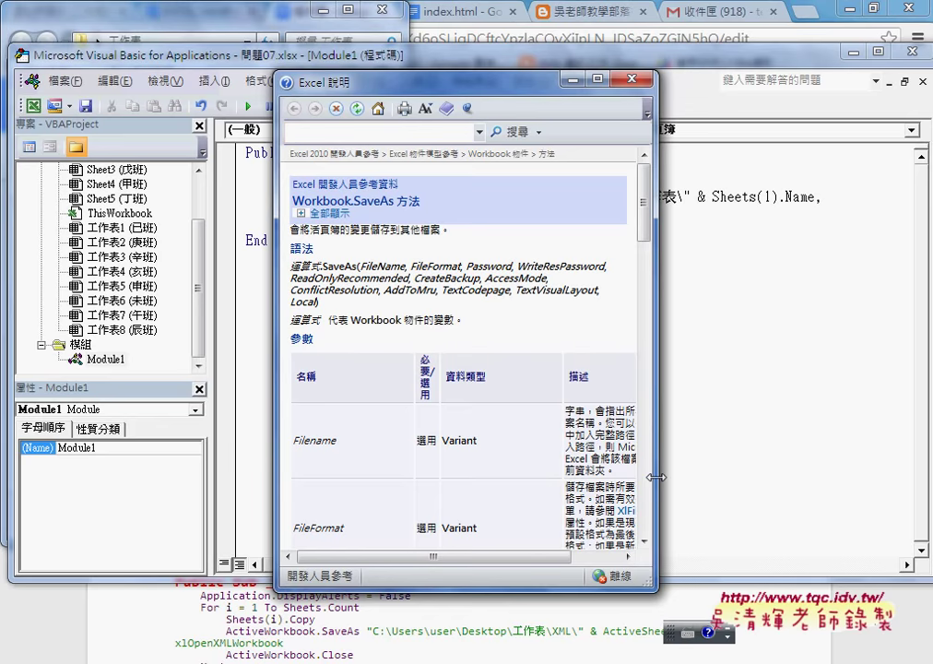
Step: Widen the help page, open the XlFileFormat list, and select the xlExcel8 row (value 56)
left_click_drag(655, 486, 808, 486)
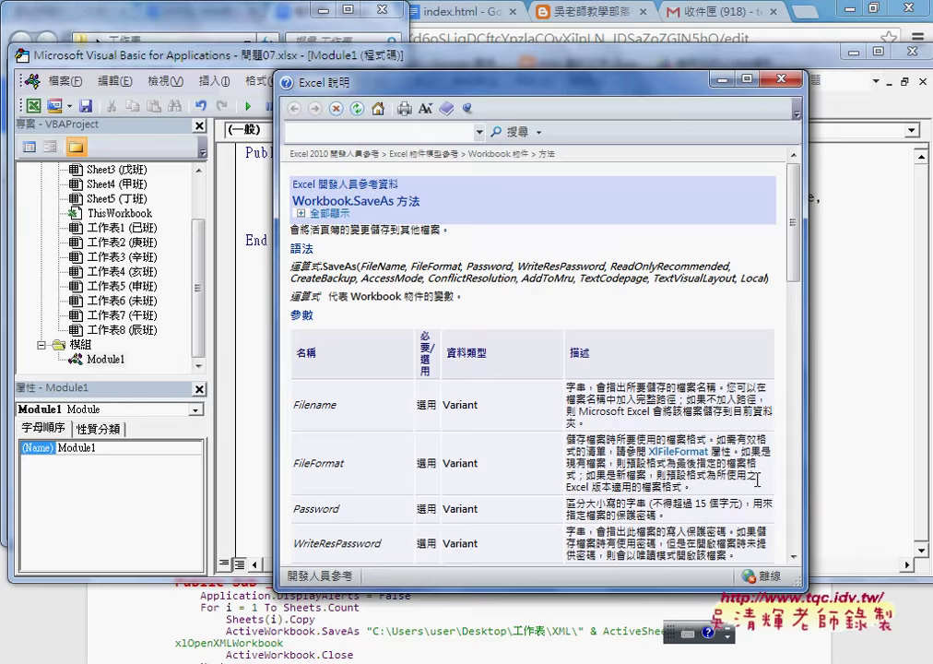
left_click(669, 452)
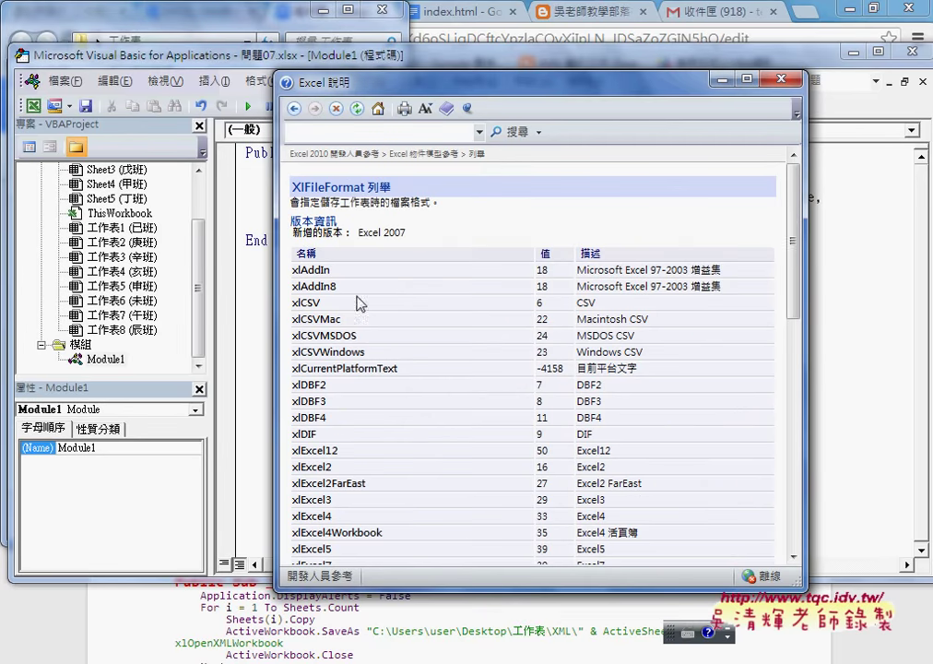
left_click_drag(791, 245, 790, 327)
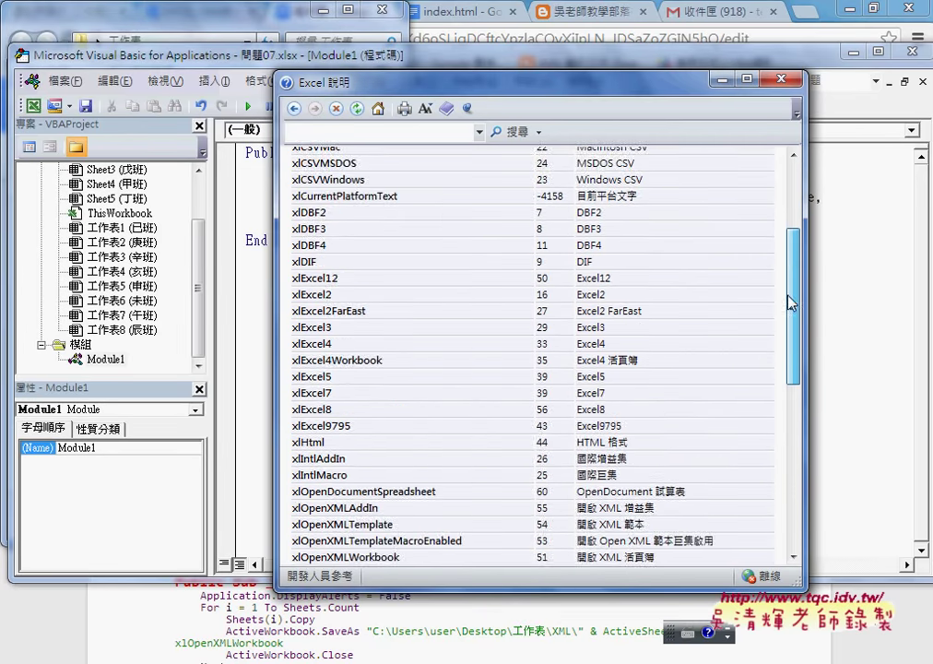
left_click_drag(790, 327, 793, 485)
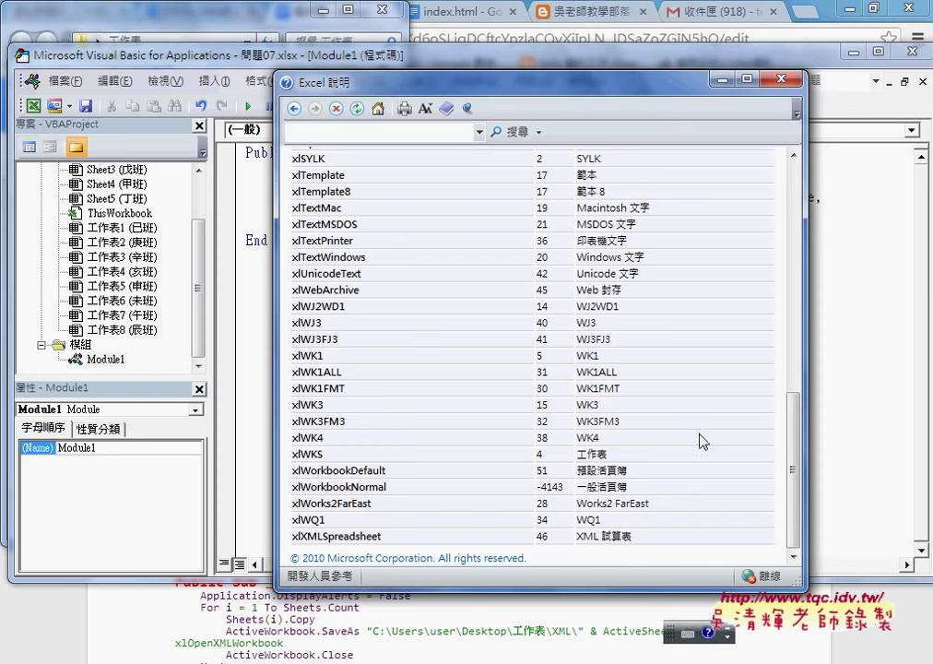
left_click_drag(798, 466, 804, 377)
left_click_drag(637, 208, 533, 209)
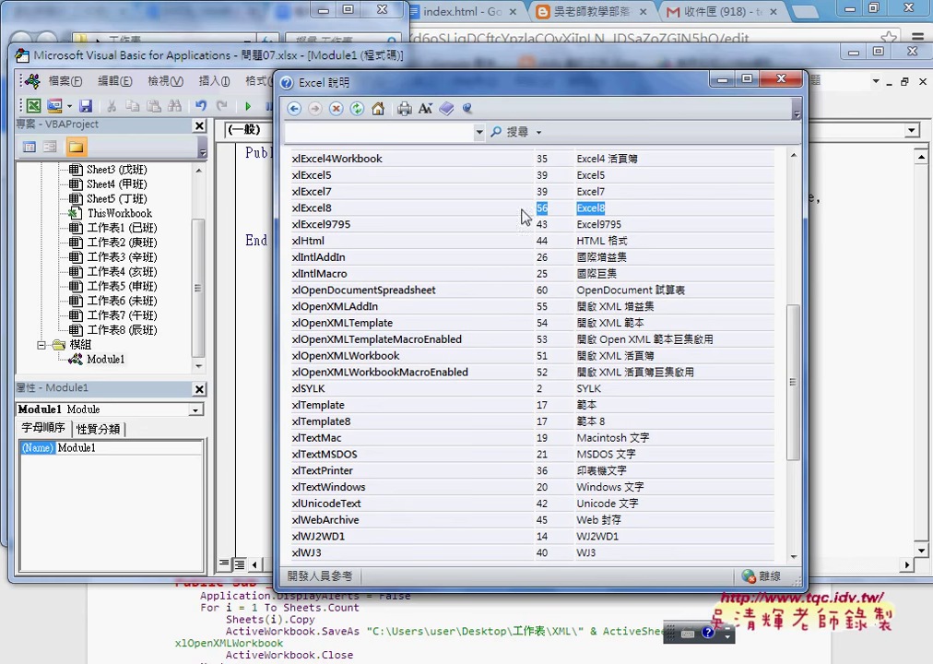
left_click_drag(341, 214, 293, 208)
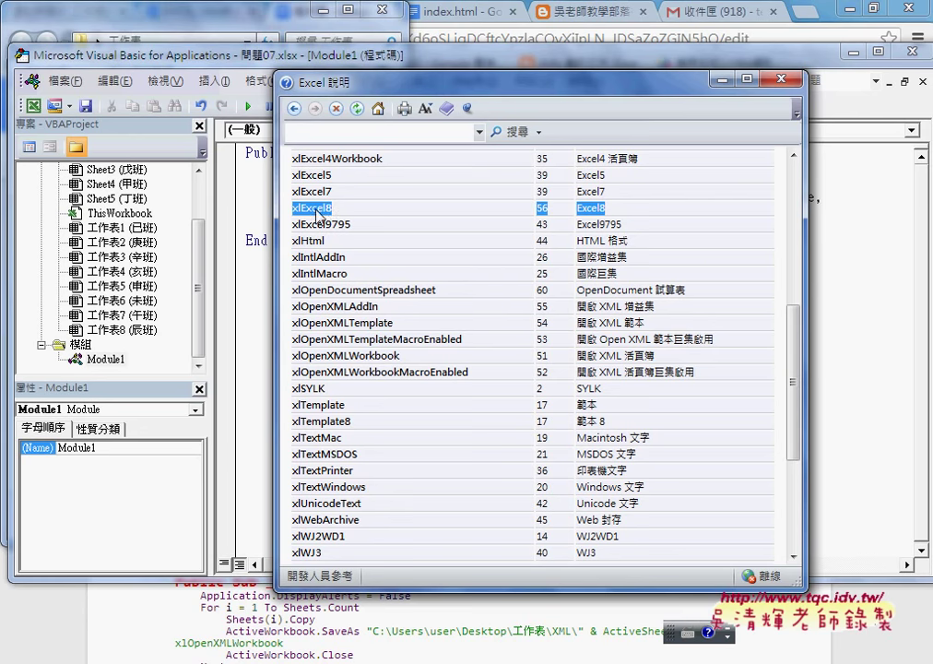
Step: Close help and delete the trailing comma after Sheets(1).Name on the SaveAs line
left_click(781, 79)
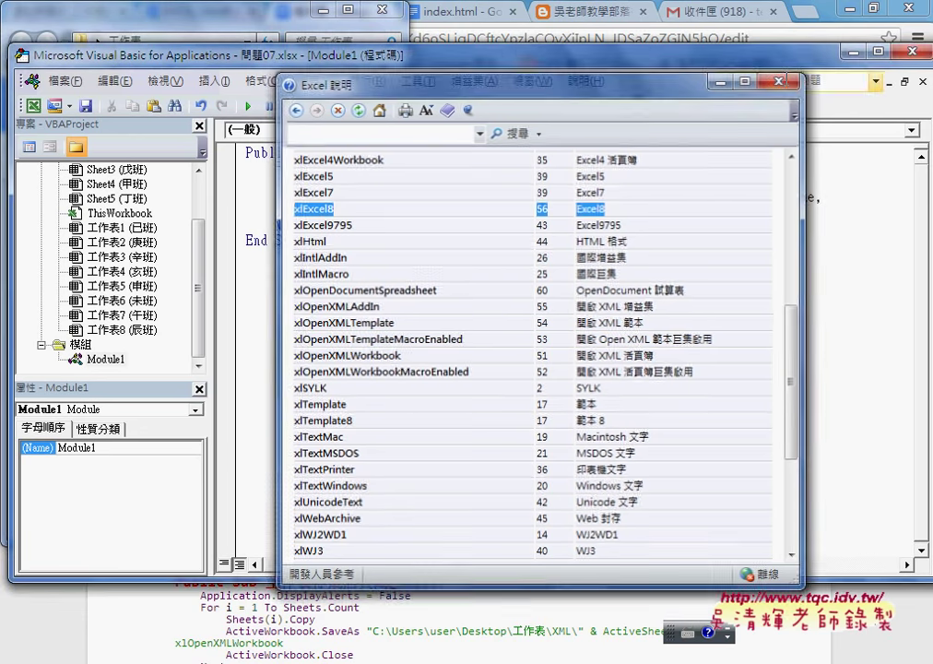
left_click(825, 197)
key("BackSpace")
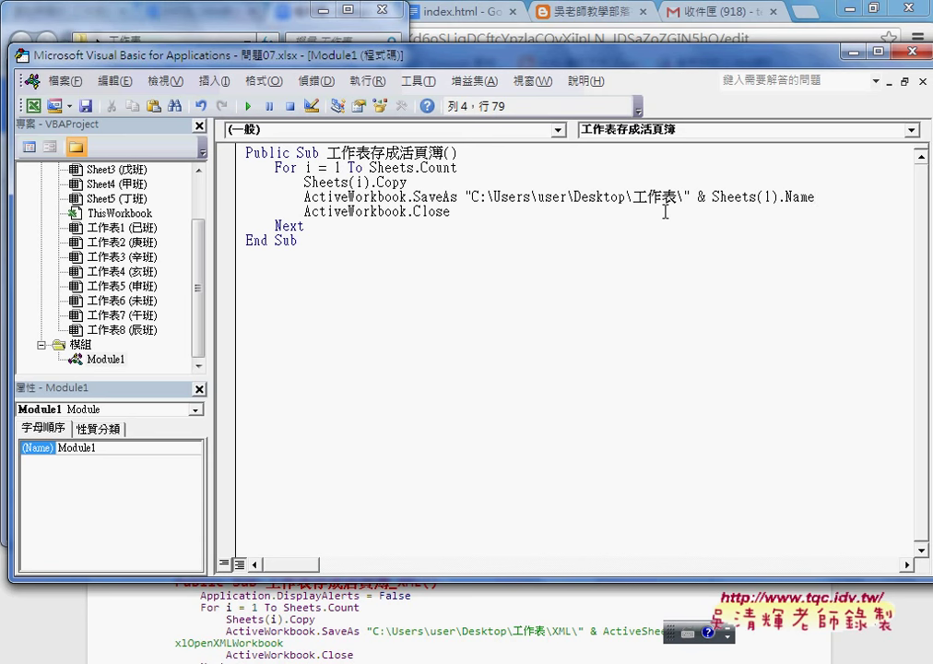
Step: Bring the 工作表 folder forward and select all 13 saved workbooks, 乙班.xlsx through 庚班.xlsx
left_click(853, 53)
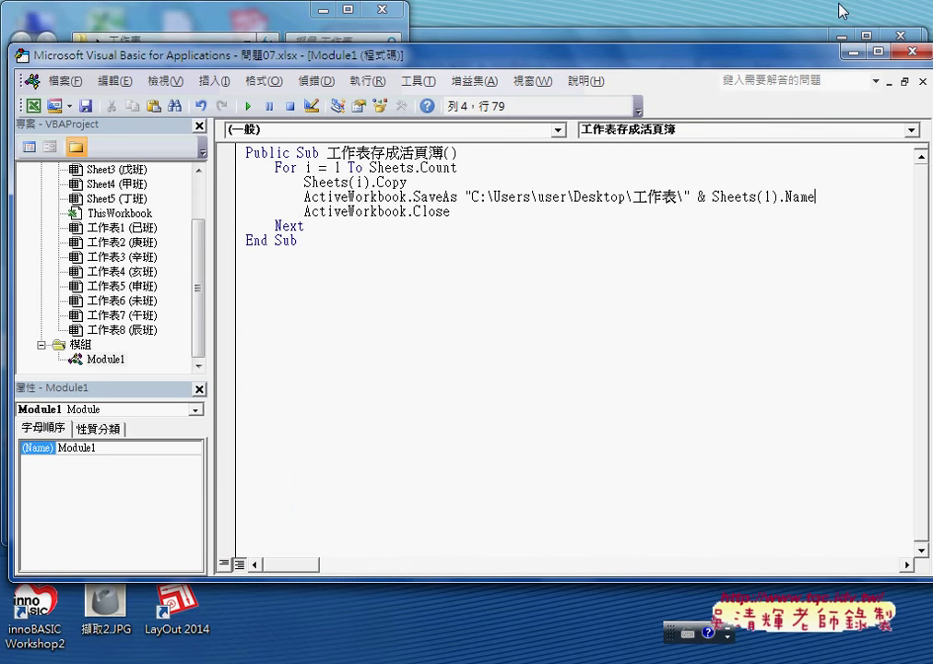
left_click(222, 14)
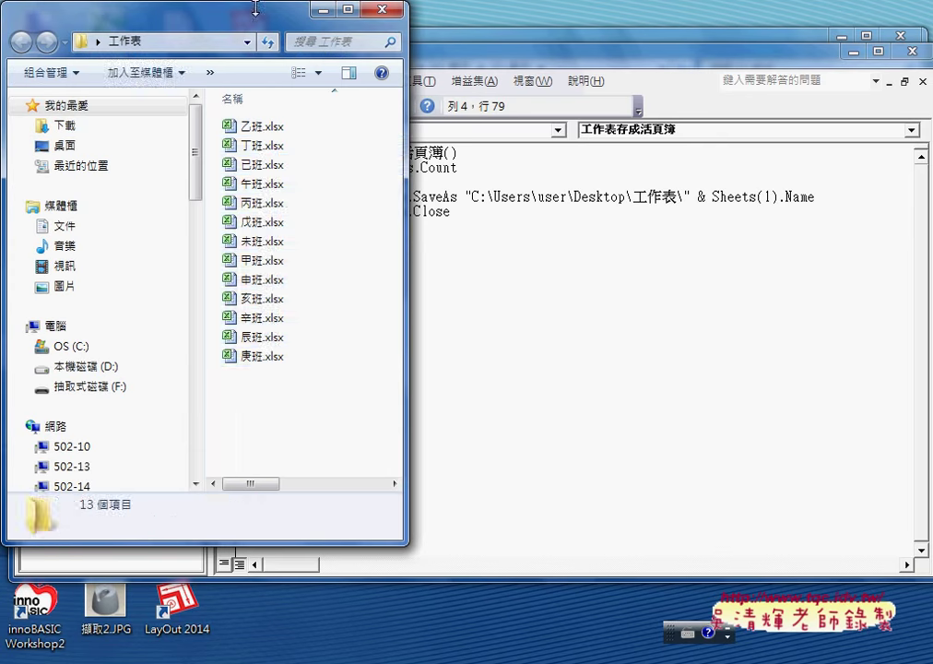
left_click_drag(271, 426, 269, 117)
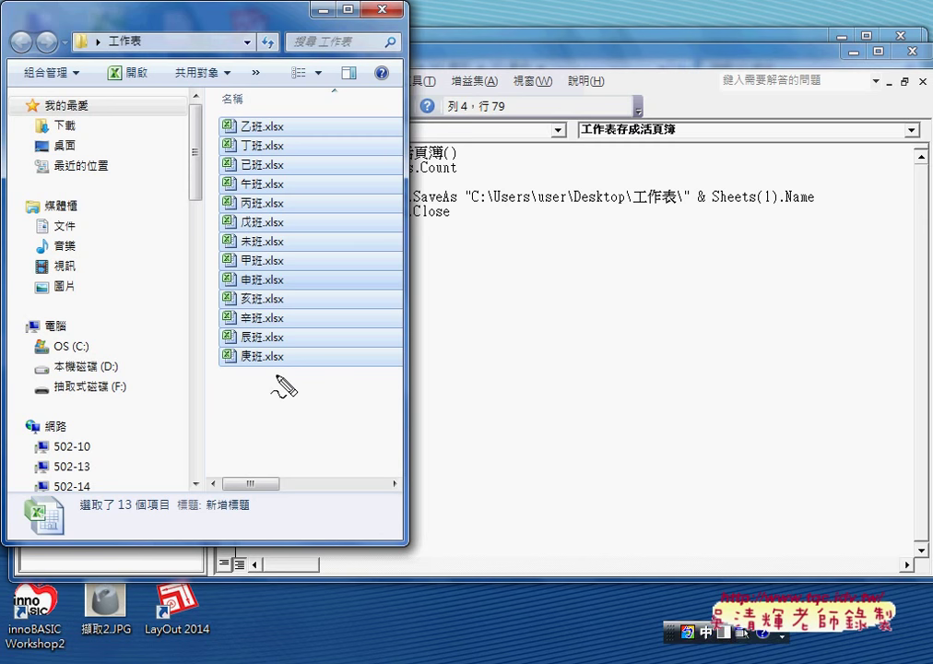
left_click_drag(275, 374, 206, 269)
left_click_drag(253, 131, 282, 372)
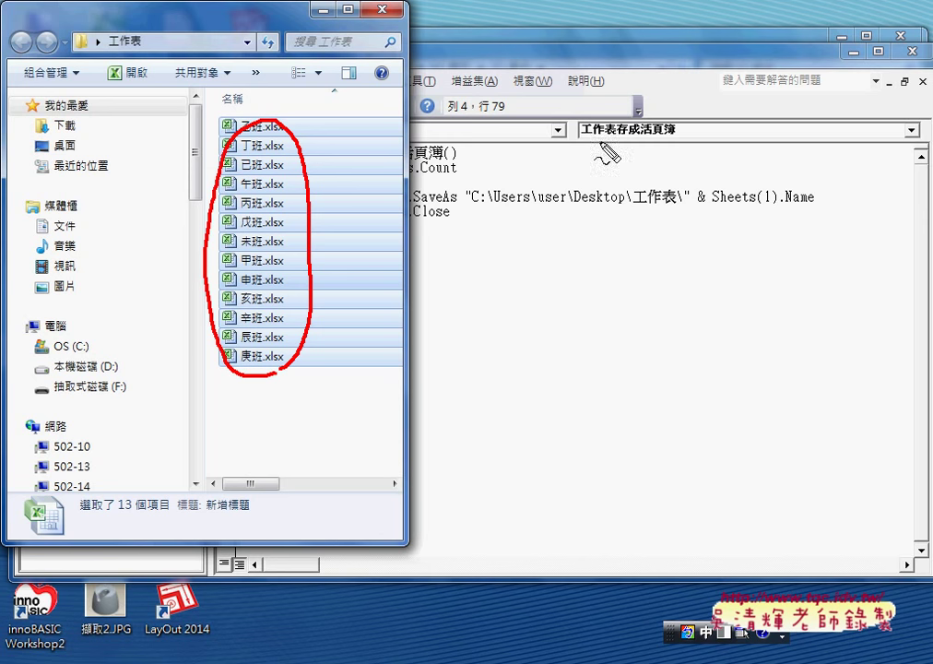
left_click_drag(583, 140, 667, 139)
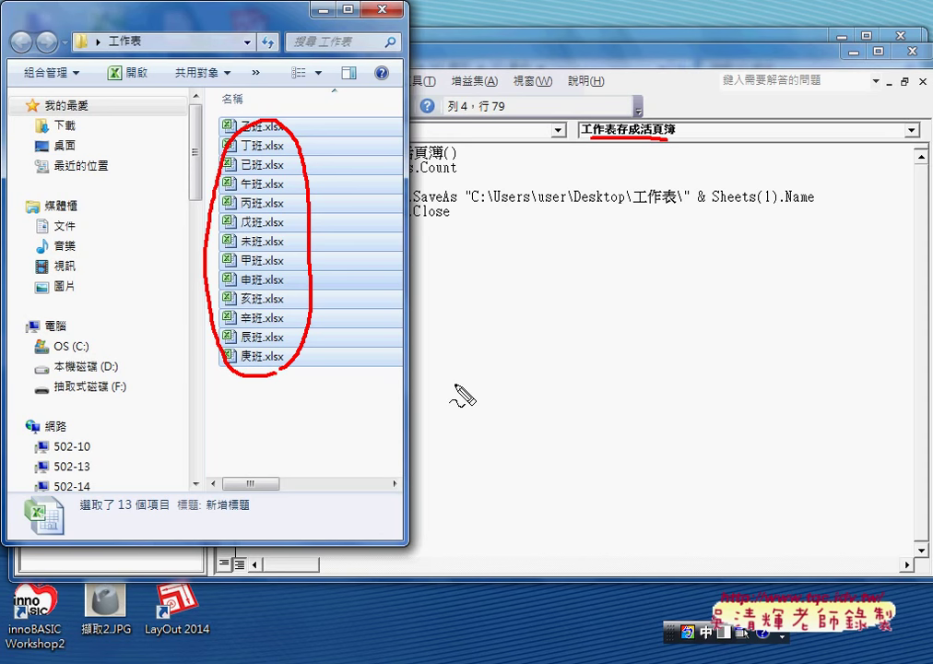